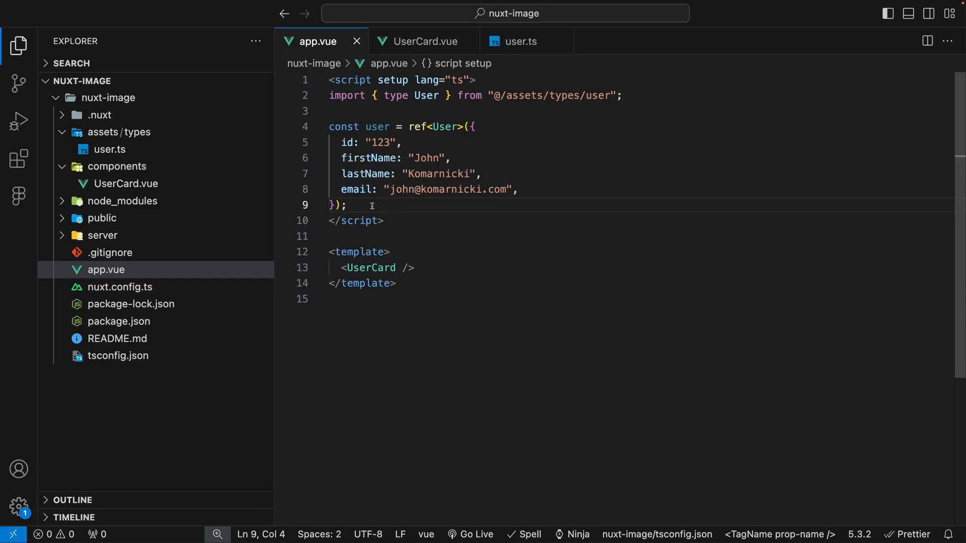
# Review app.vue's typed user ref, the User import and the user.ts type definition
pyautogui.moveTo(349, 206); pyautogui.dragTo(329, 126)
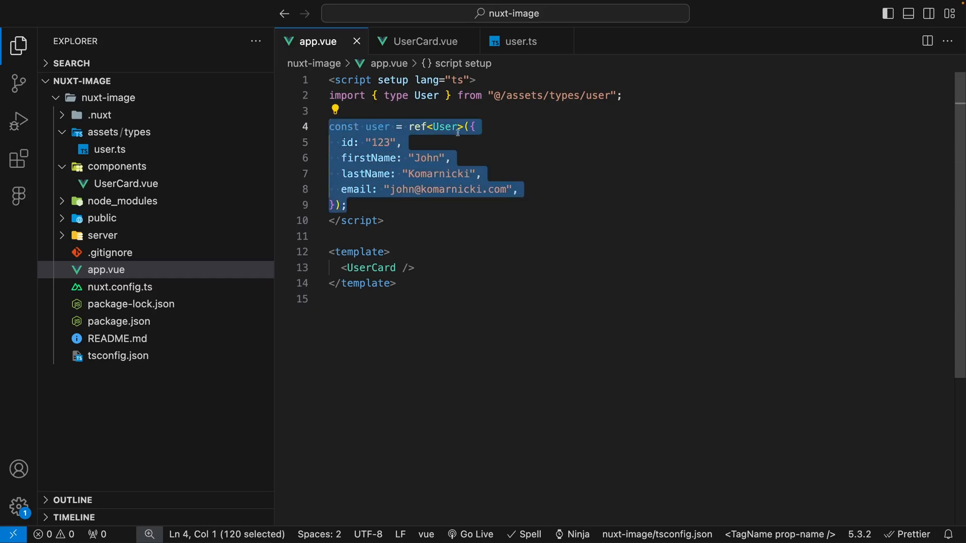
pyautogui.click(408, 143)
pyautogui.moveTo(409, 127); pyautogui.dragTo(422, 127)
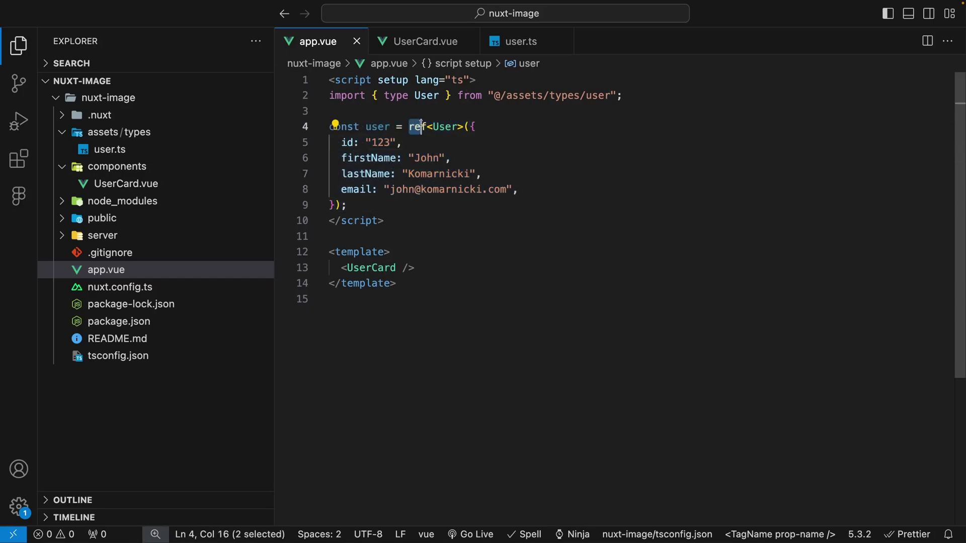
pyautogui.doubleClick(445, 127)
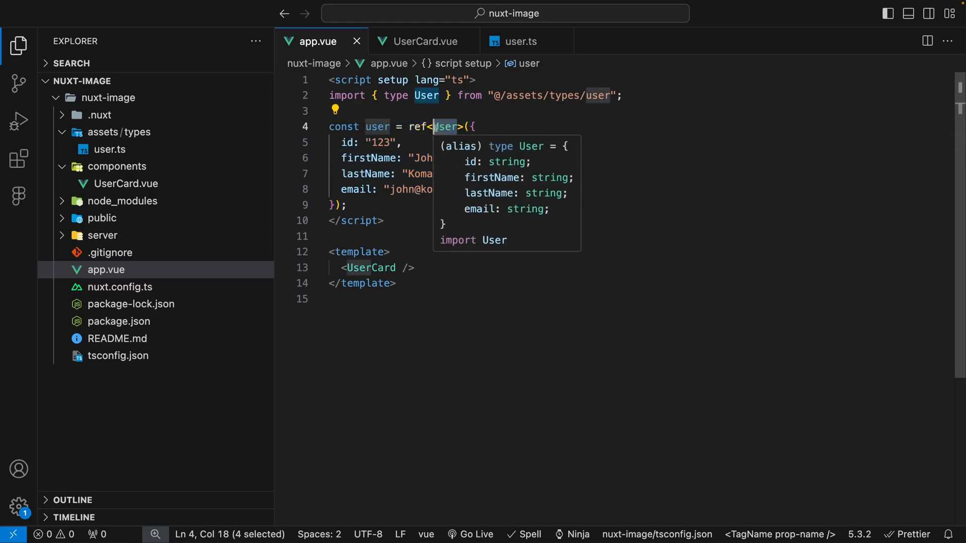
pyautogui.moveTo(330, 95); pyautogui.dragTo(622, 95)
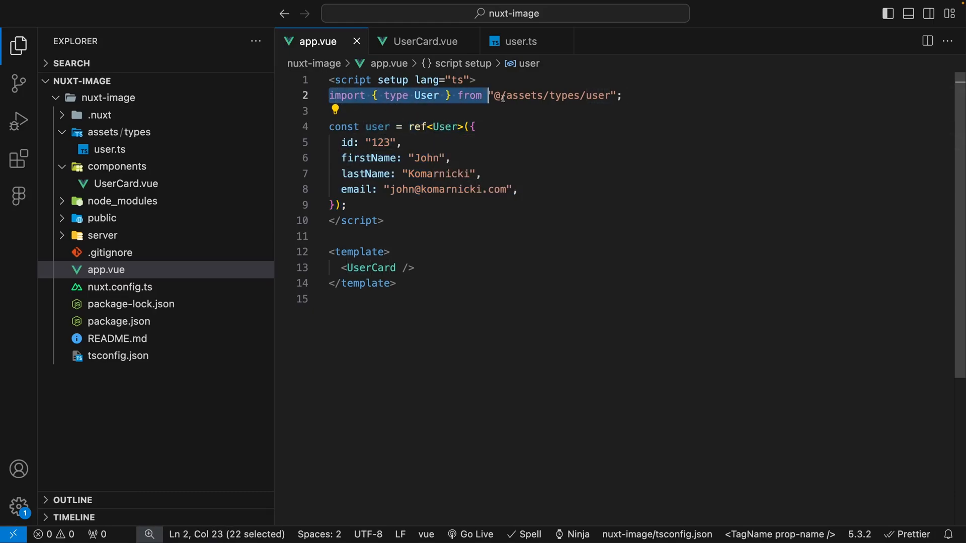
pyautogui.click(519, 42)
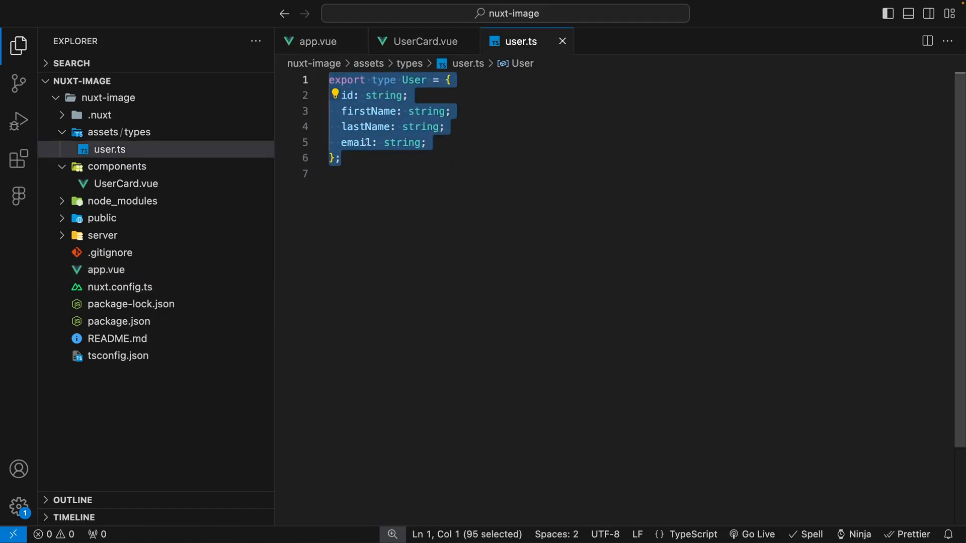
pyautogui.click(368, 160)
pyautogui.click(318, 42)
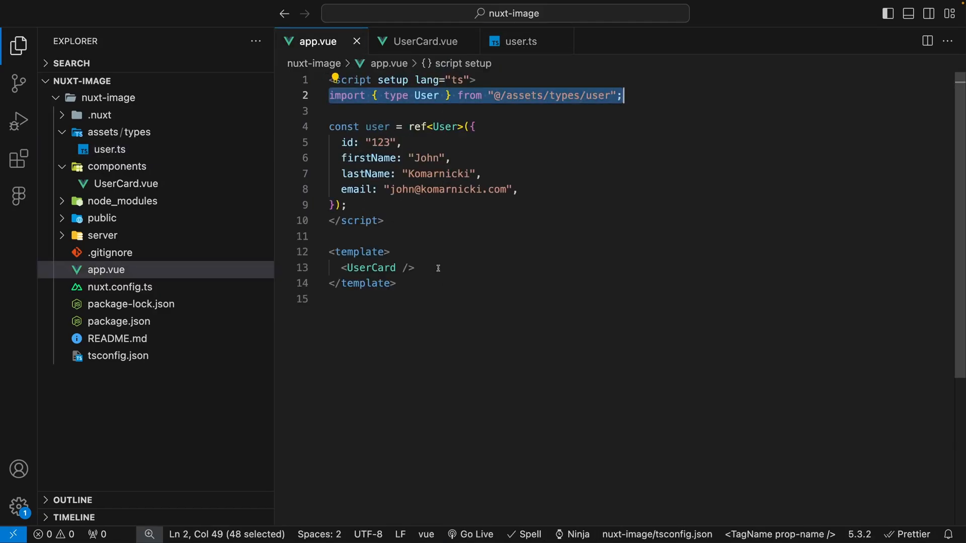
# Inspect UserCard.vue's User import and commented defineProps, then return to app.vue
pyautogui.click(413, 268)
pyautogui.hotkey('shift', 'Left')
pyautogui.hotkey('shift', 'Left')
pyautogui.hotkey('shift', 'Left')
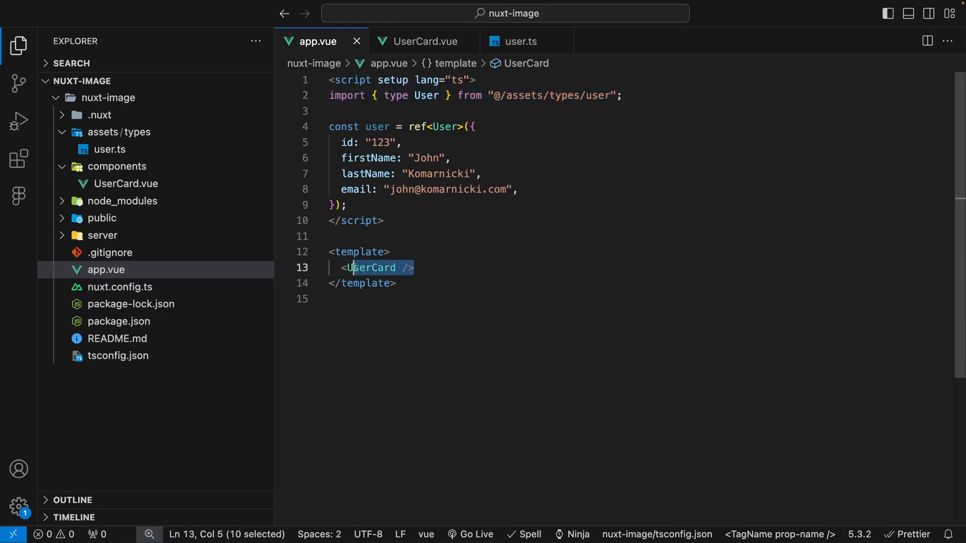
pyautogui.click(425, 41)
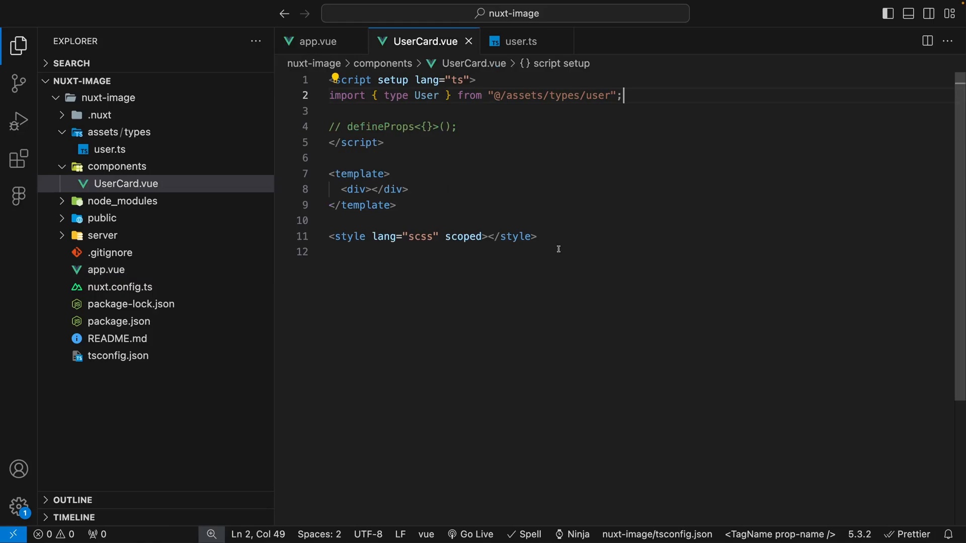
pyautogui.moveTo(559, 240)
pyautogui.mouseDown()
pyautogui.moveTo(329, 96)
pyautogui.moveTo(329, 80)
pyautogui.mouseUp()
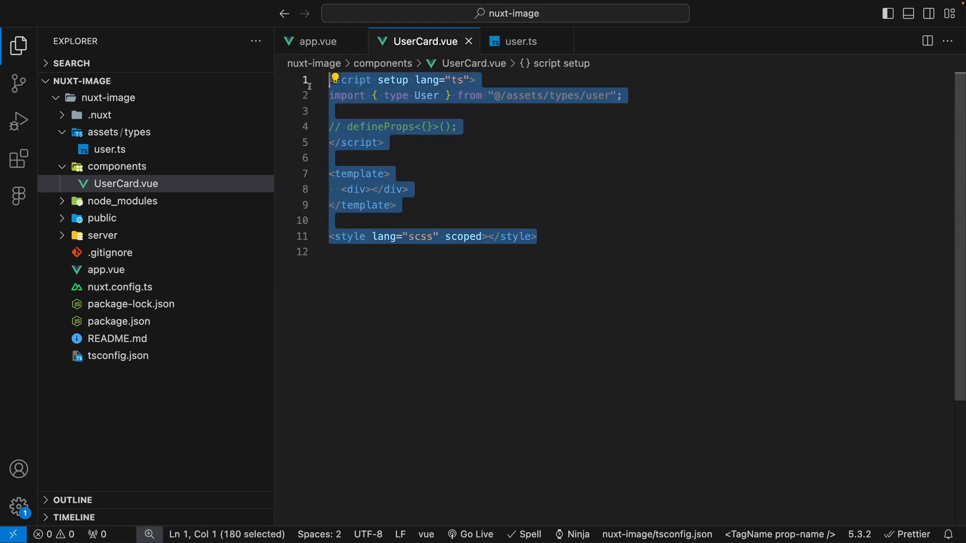
pyautogui.click(458, 127)
pyautogui.click(639, 96)
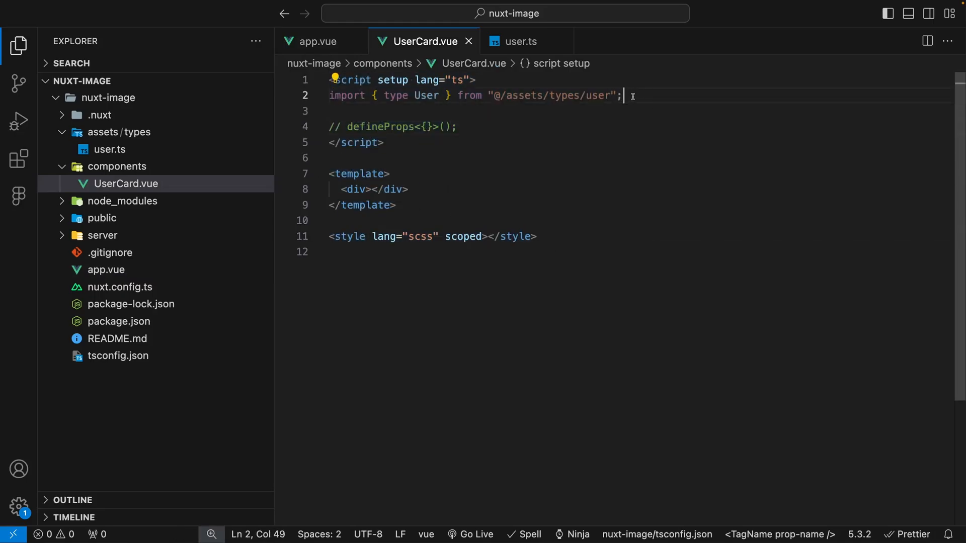
pyautogui.click(475, 127)
pyautogui.hotkey('ctrl', 'shift', 'Left')
pyautogui.hotkey('ctrl', 'shift', 'Left')
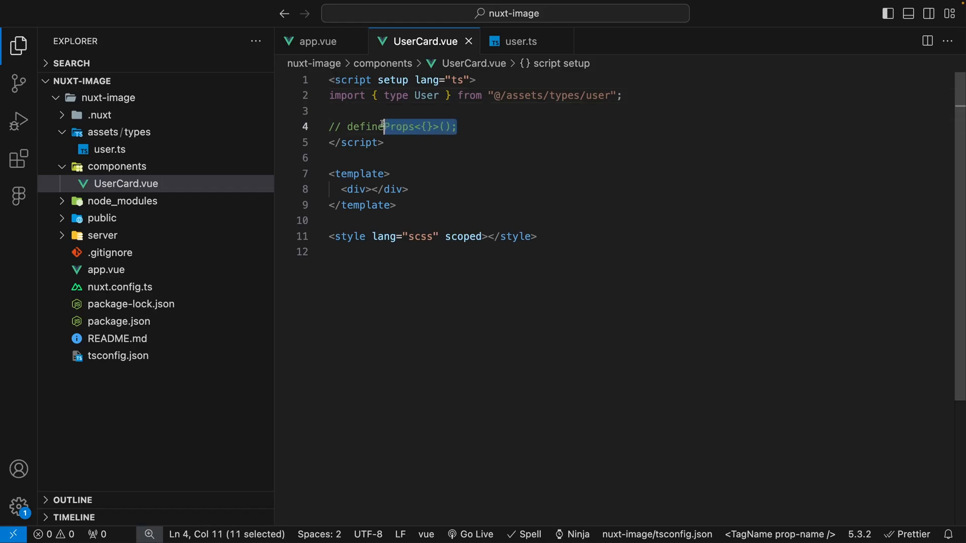
pyautogui.click(479, 126)
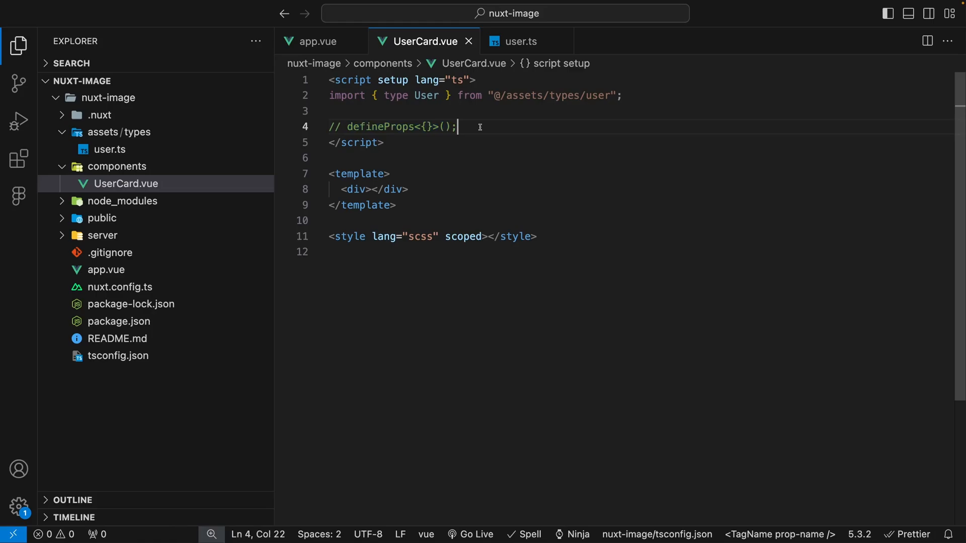
pyautogui.hotkey('ctrl', 'pageup')
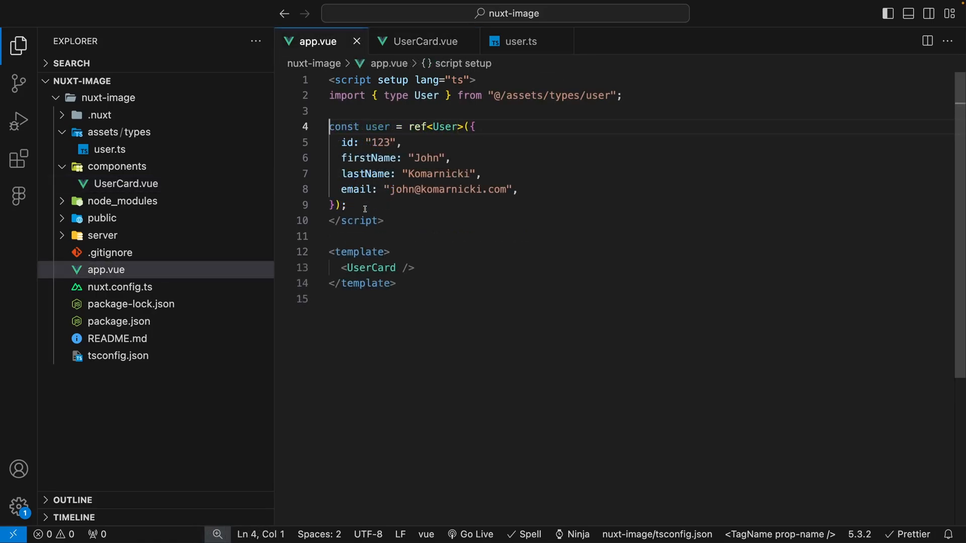
# Add :user="user" to the <UserCard /> tag in app.vue, save, and switch to UserCard.vue
pyautogui.moveTo(364, 206); pyautogui.dragTo(329, 128)
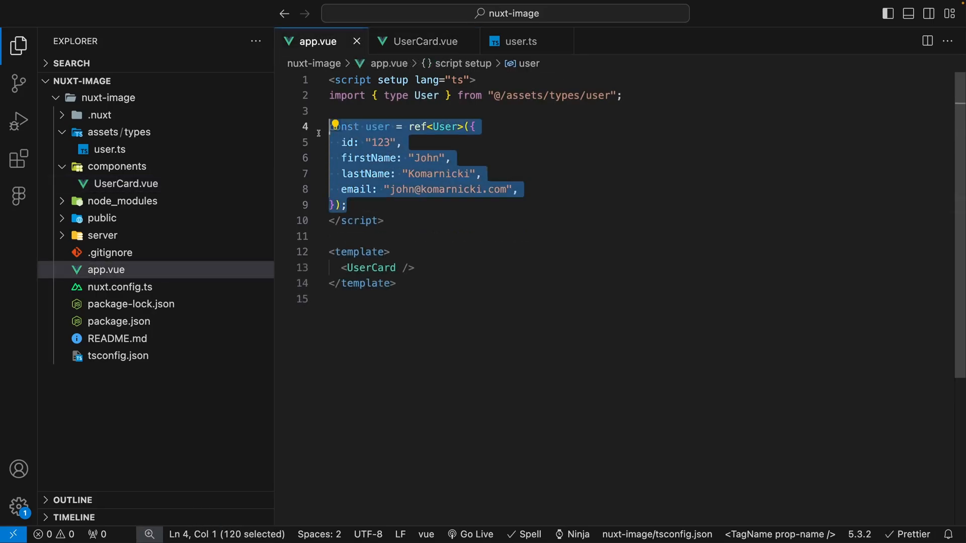
pyautogui.click(351, 210)
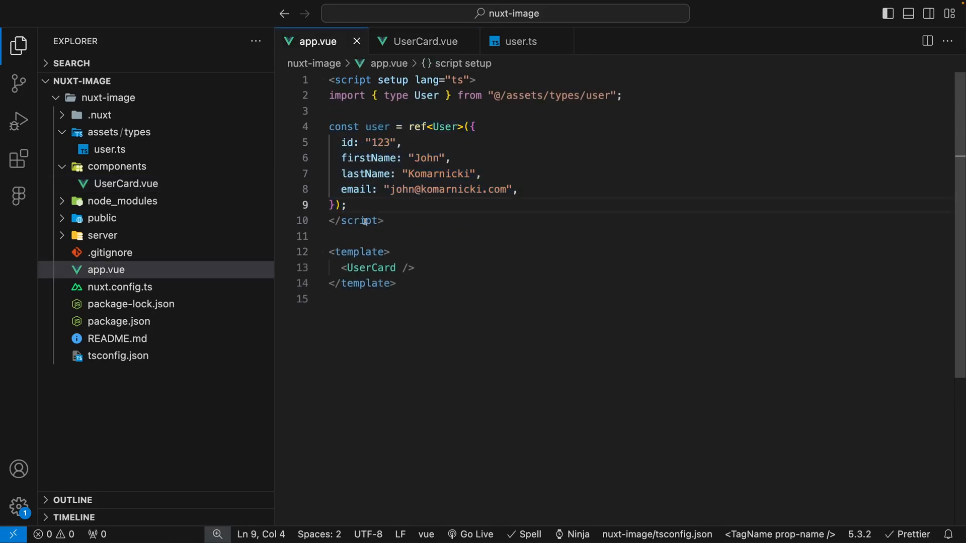
pyautogui.moveTo(418, 269); pyautogui.dragTo(342, 268)
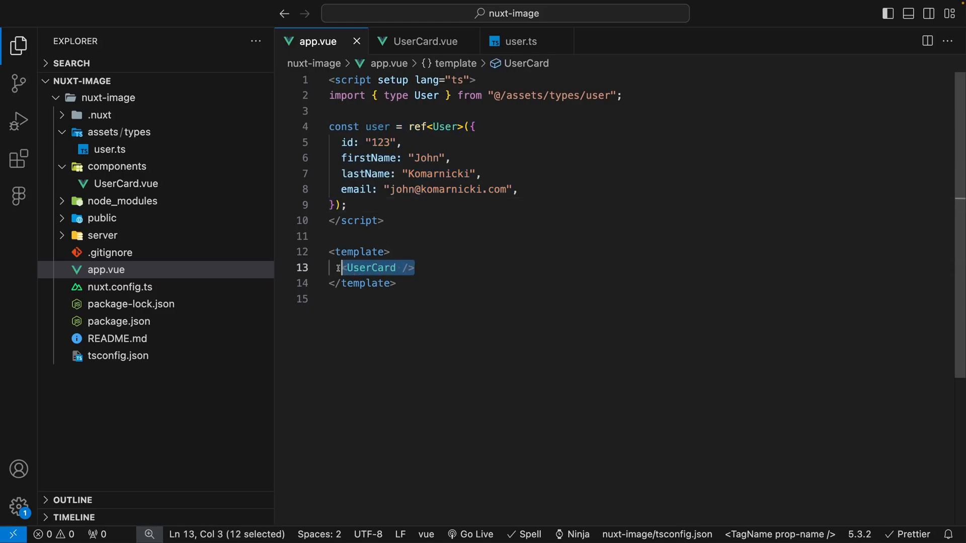
pyautogui.click(434, 268)
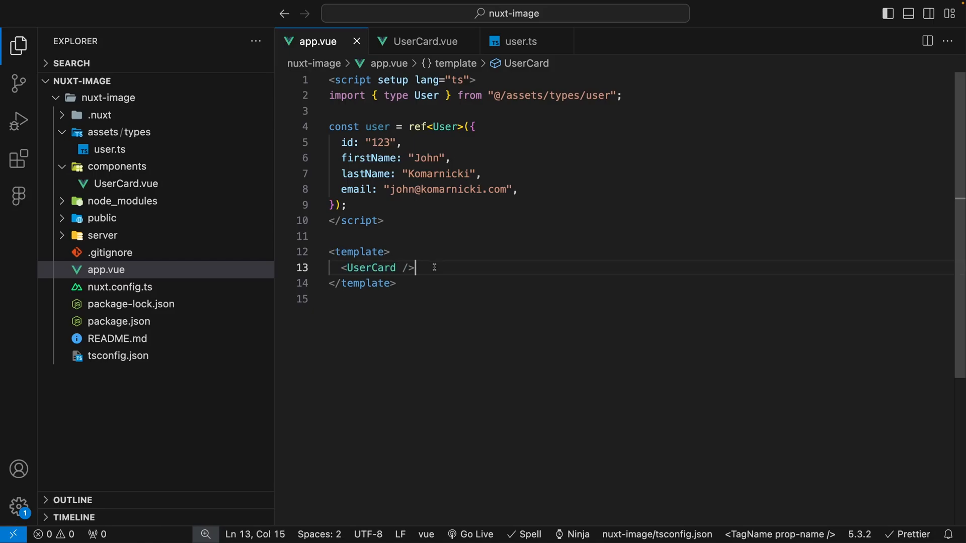
pyautogui.press('Left')
pyautogui.press('Left')
pyautogui.press('Left')
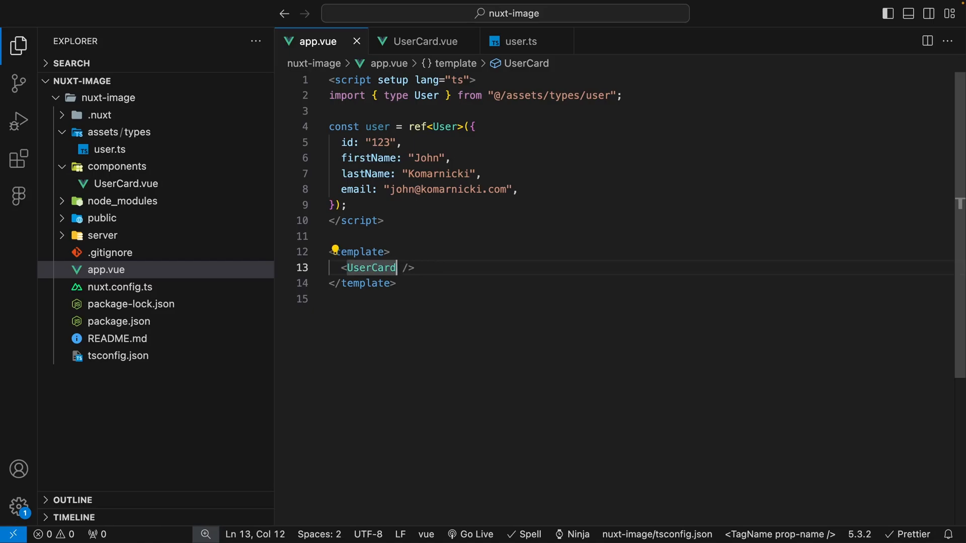
pyautogui.write(':us ')
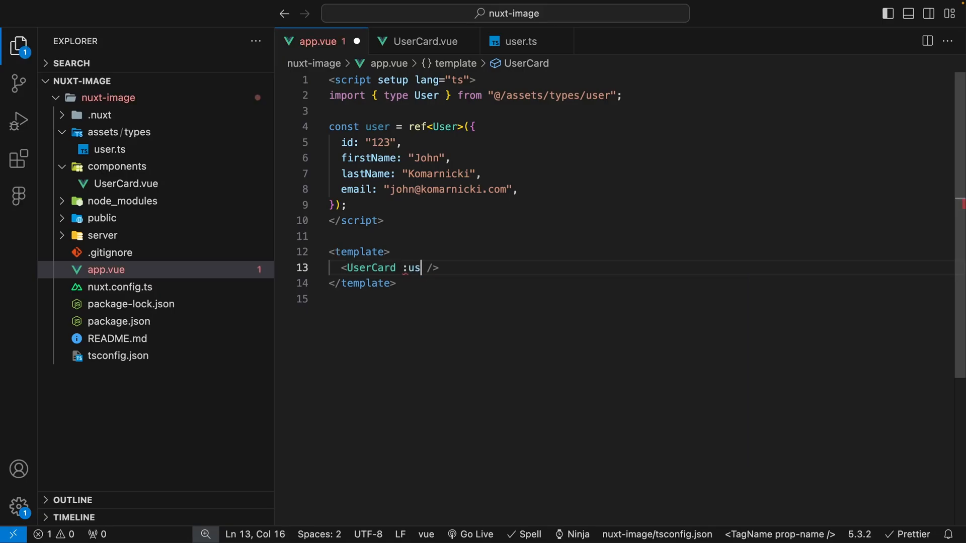
pyautogui.write('er')
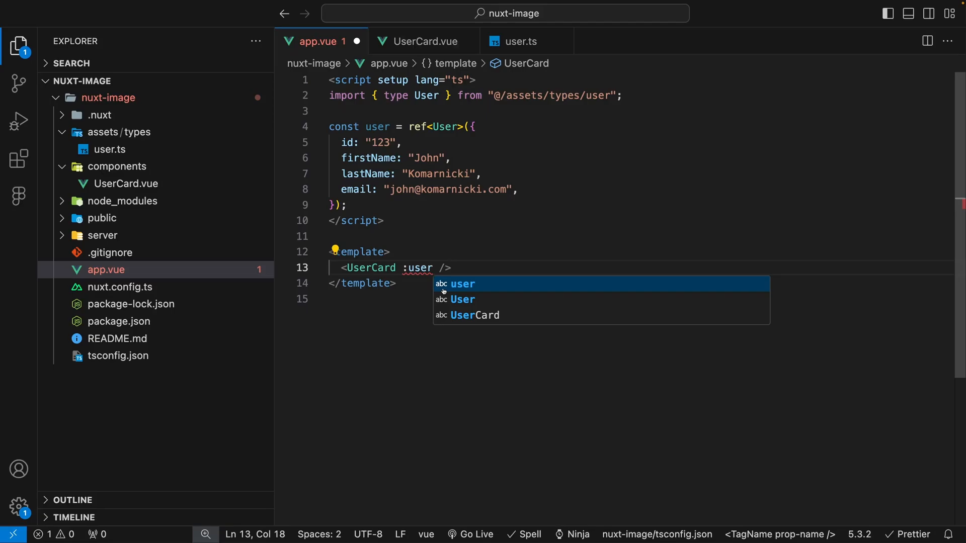
pyautogui.write('="')
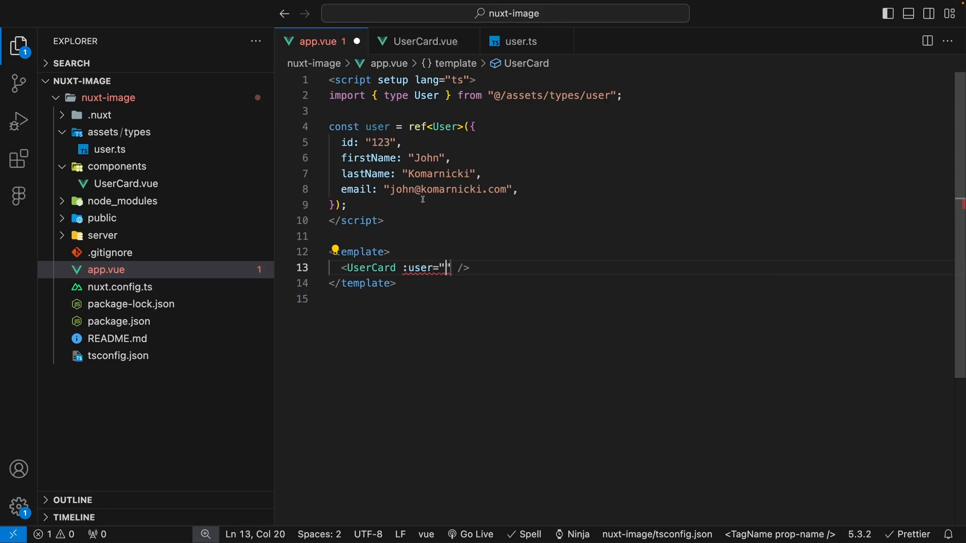
pyautogui.write('user')
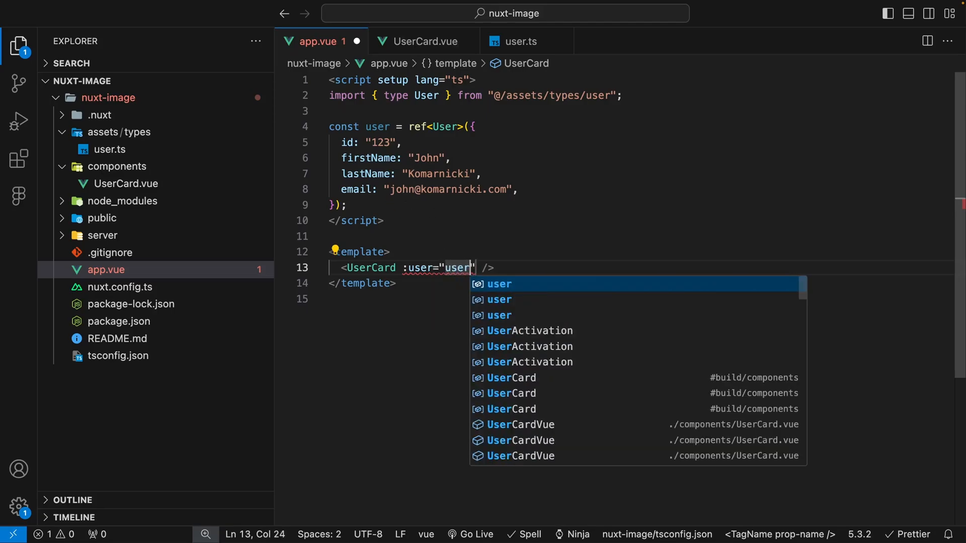
pyautogui.hotkey('ctrl', 's')
pyautogui.hotkey('ctrl', 'pagedown')
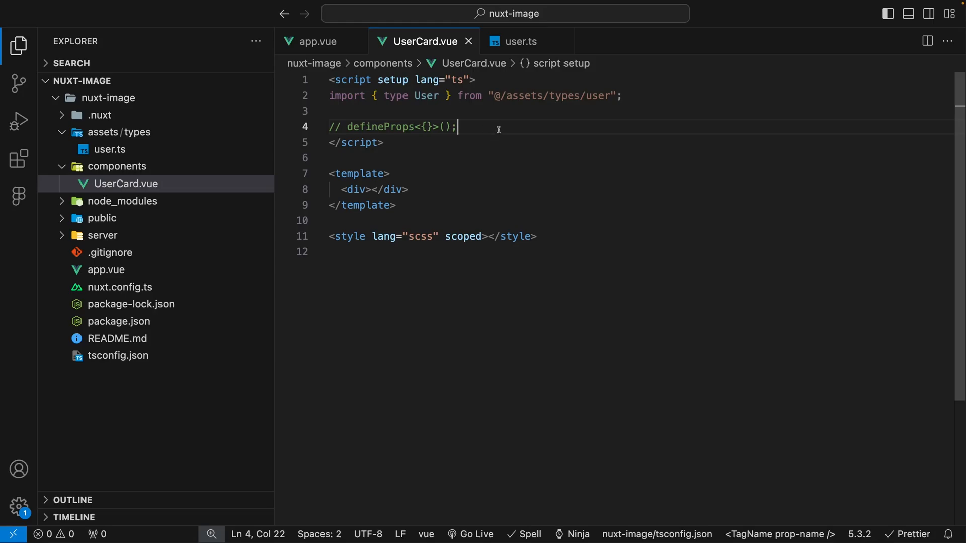
# Uncomment defineProps in UserCard.vue and declare a user: User prop inside its braces
pyautogui.hotkey('ctrl', '/')
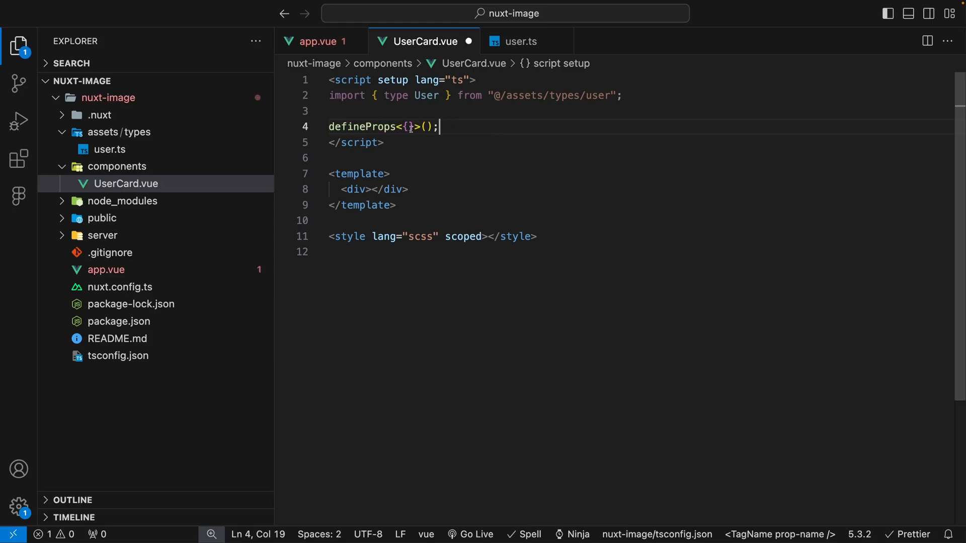
pyautogui.click(410, 126)
pyautogui.press('Return')
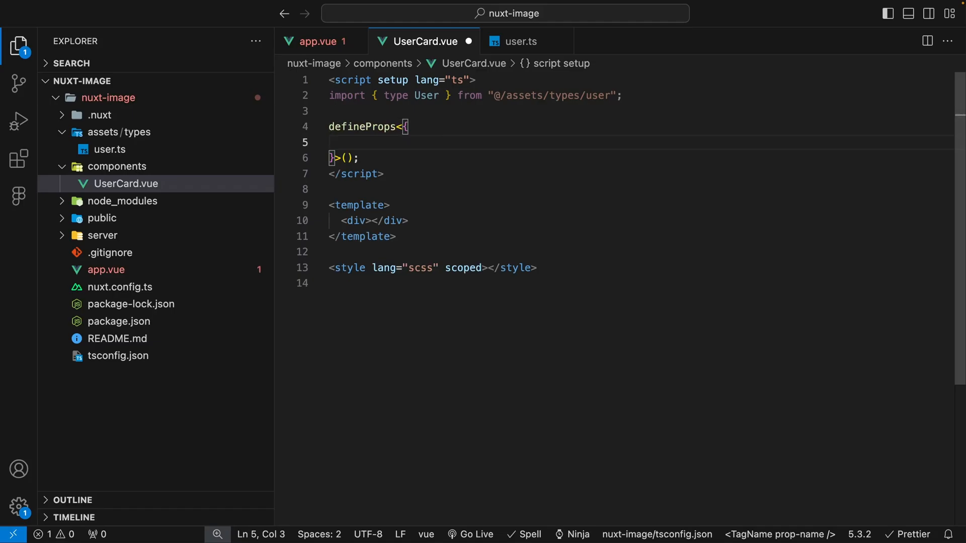
pyautogui.write('user:')
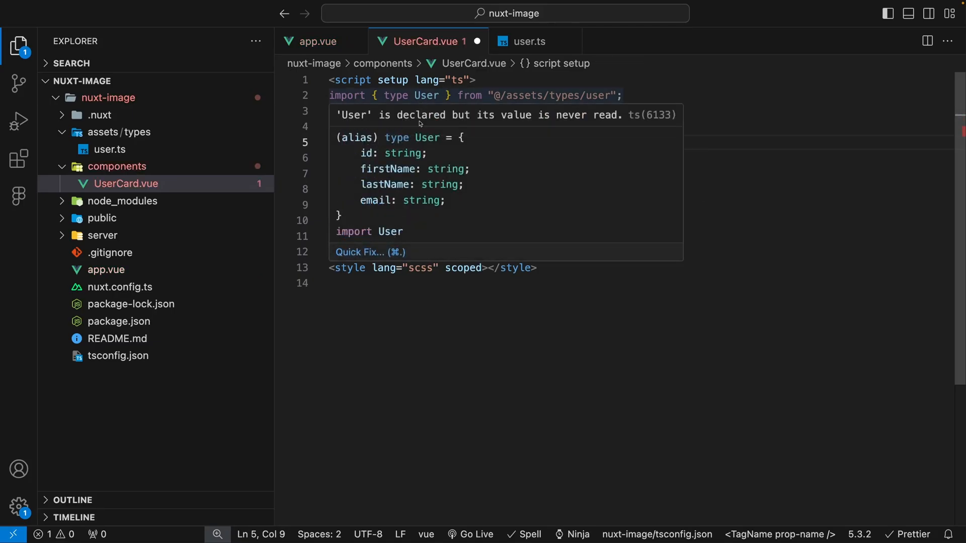
pyautogui.write(' User')
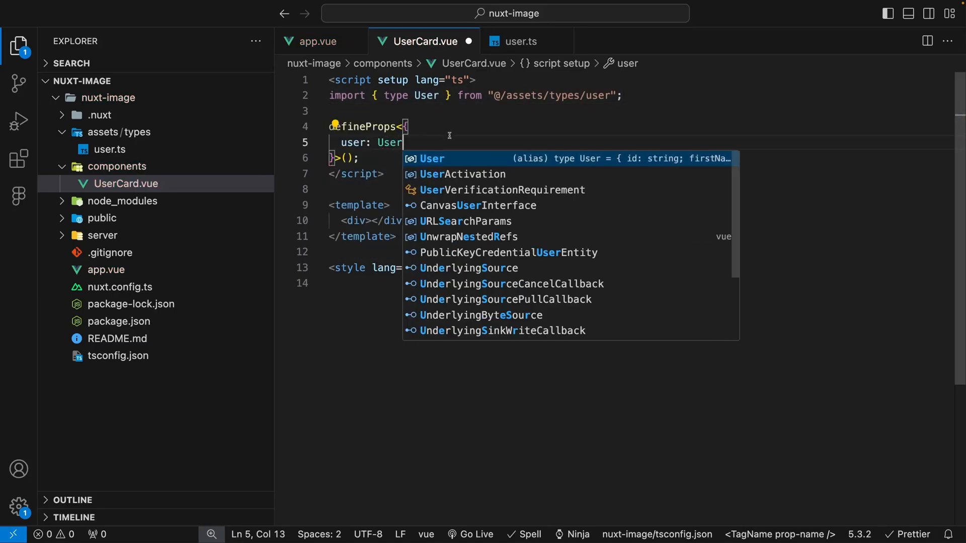
pyautogui.write(';')
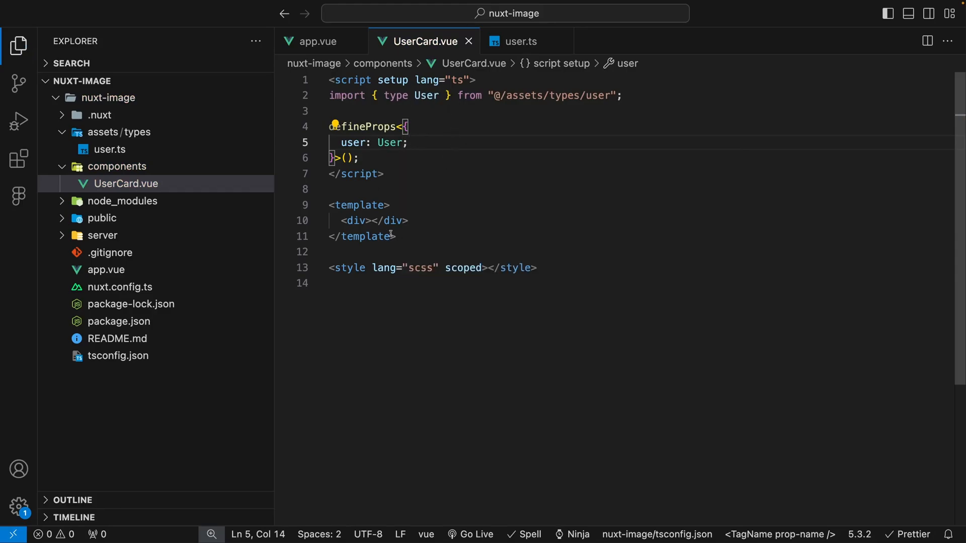
# Render {{ user.firstName }} inside the template div of UserCard.vue and save
pyautogui.moveTo(396, 236)
pyautogui.mouseDown()
pyautogui.moveTo(371, 236)
pyautogui.moveTo(329, 205)
pyautogui.mouseUp()
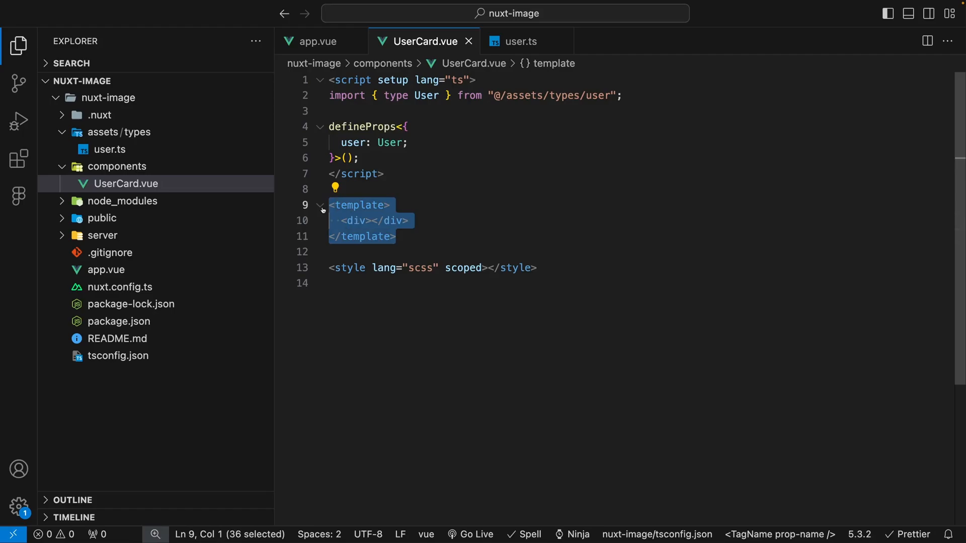
pyautogui.click(416, 236)
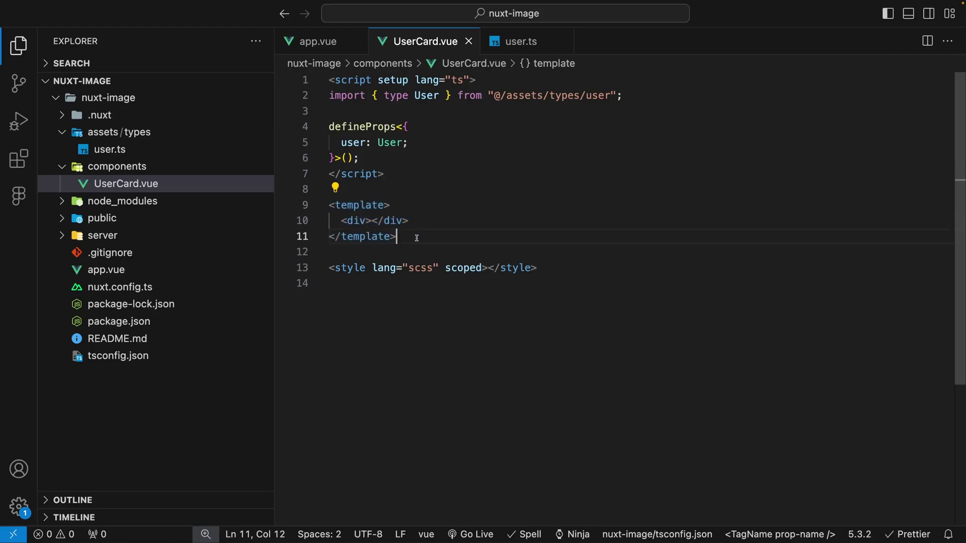
pyautogui.click(372, 220)
pyautogui.press('Return')
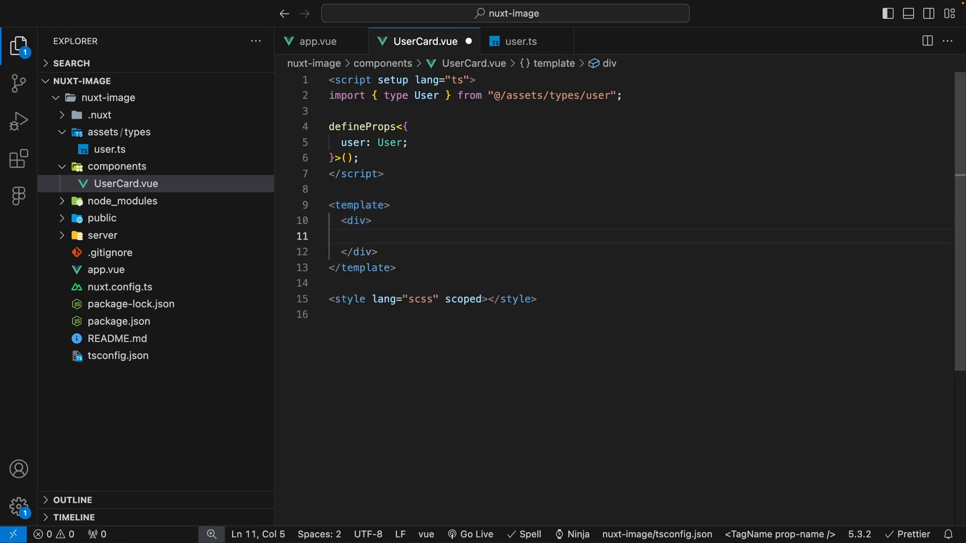
pyautogui.write('{{ user')
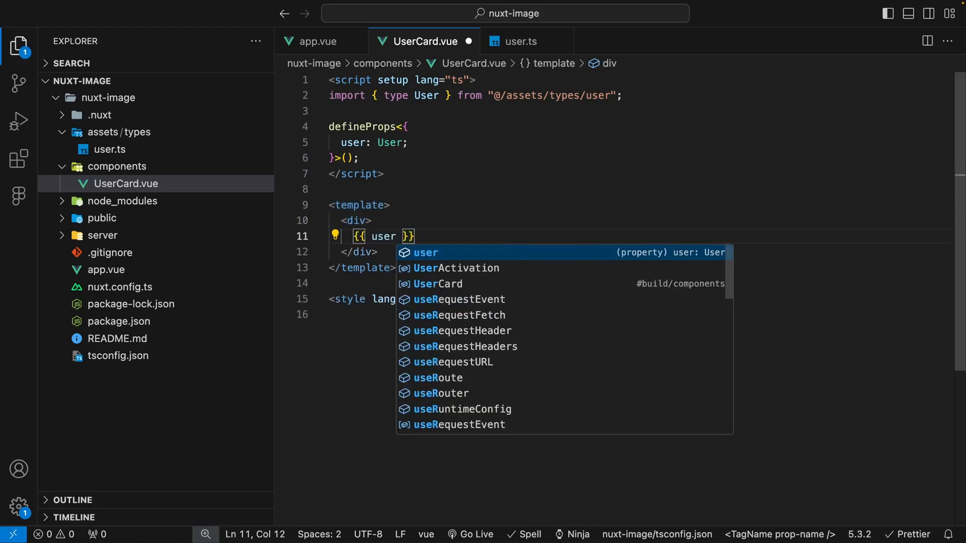
pyautogui.write('.')
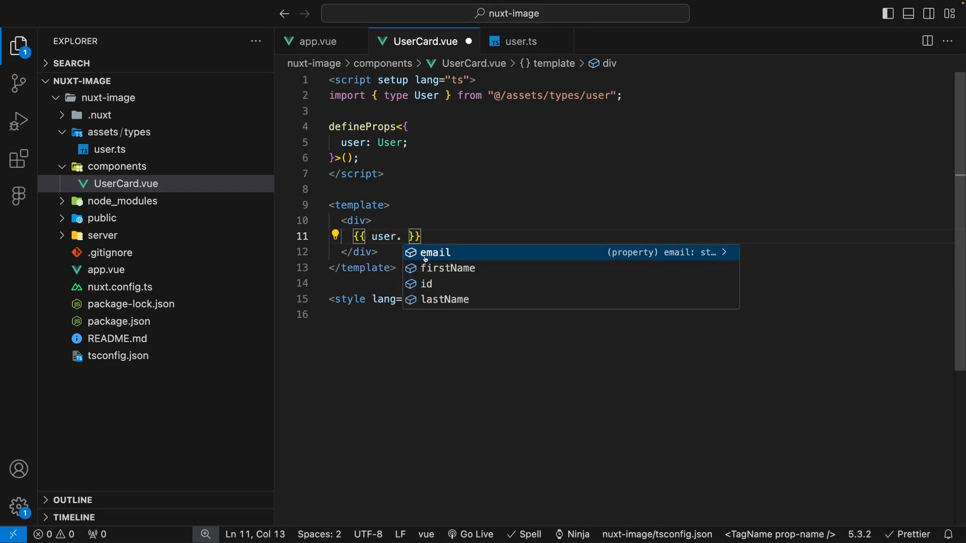
pyautogui.click(447, 269)
pyautogui.hotkey('ctrl', 's')
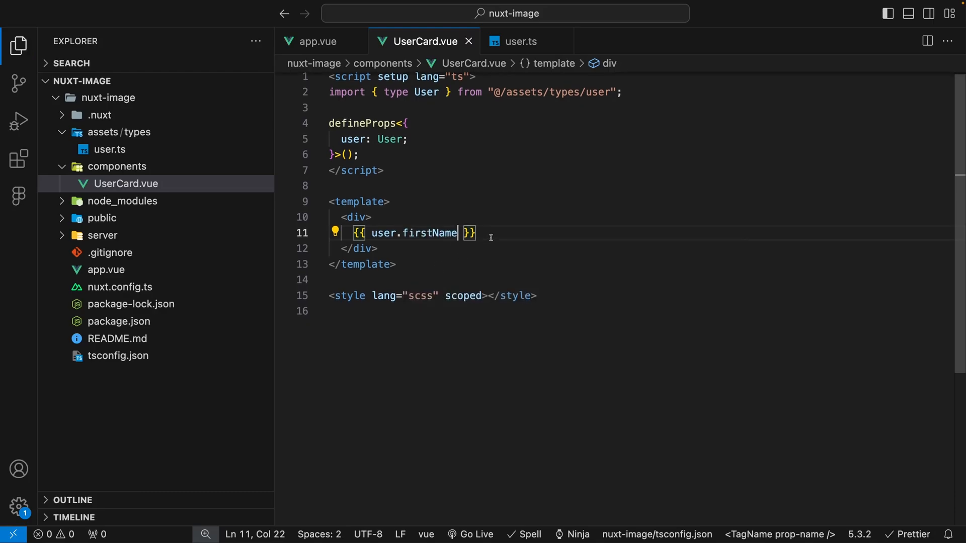
pyautogui.moveTo(539, 299); pyautogui.dragTo(392, 194)
pyautogui.hotkey('shift', 'Up')
pyautogui.hotkey('shift', 'Up')
pyautogui.hotkey('shift', 'Up')
pyautogui.hotkey('shift', 'Up')
pyautogui.hotkey('shift', 'Up')
pyautogui.hotkey('shift', 'Up')
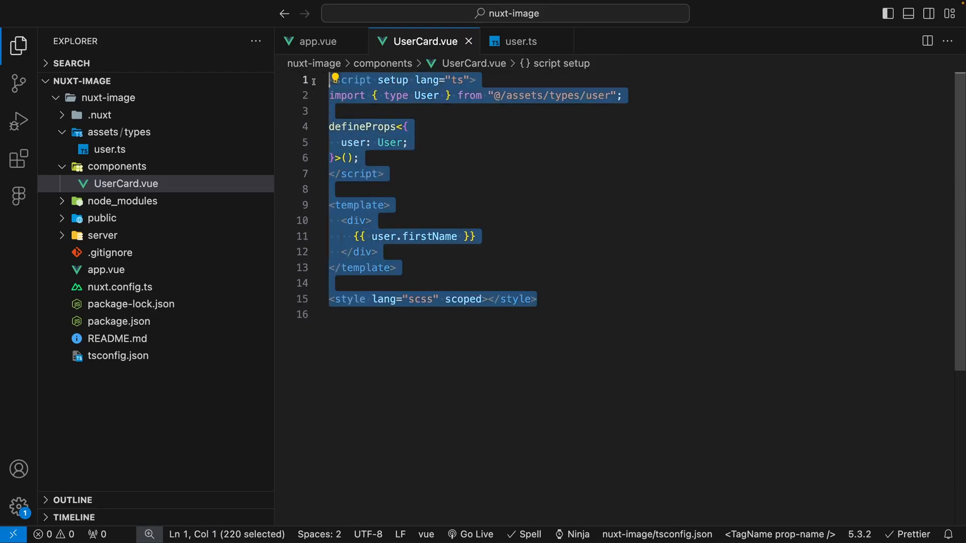
pyautogui.click(415, 127)
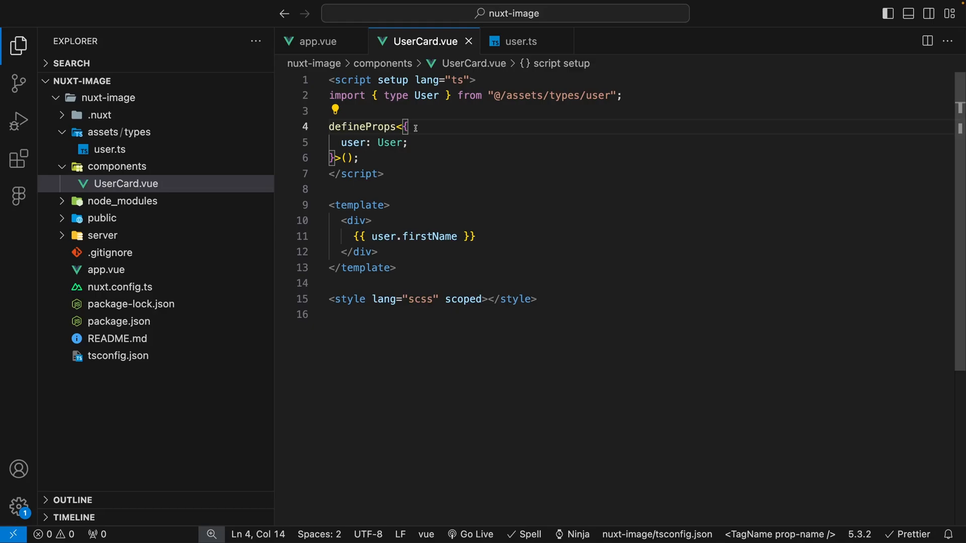
pyautogui.click(432, 141)
pyautogui.moveTo(411, 143); pyautogui.dragTo(340, 142)
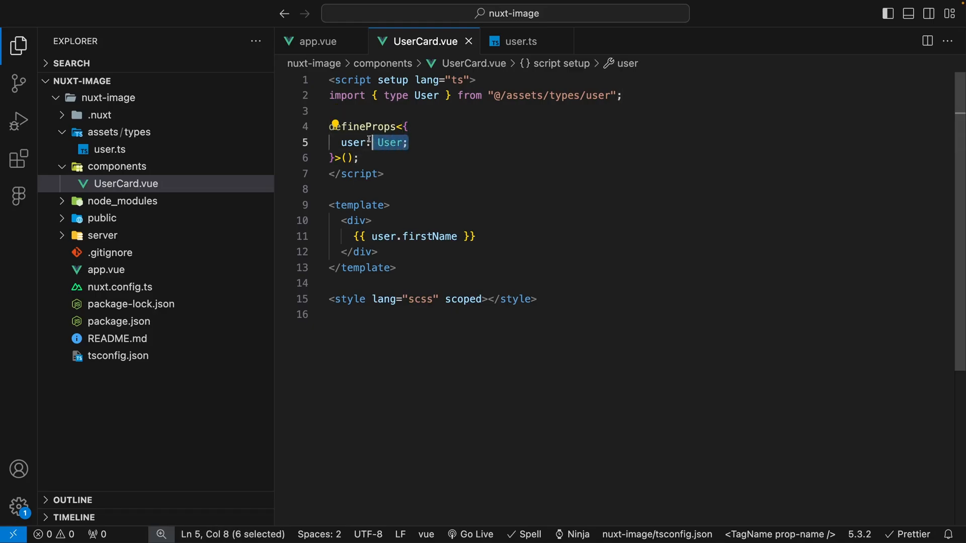
pyautogui.click(420, 142)
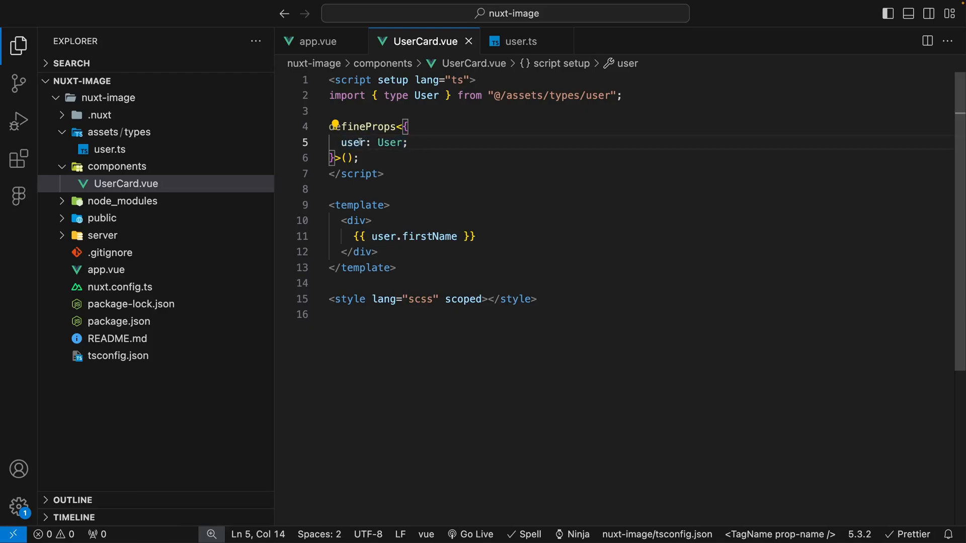
pyautogui.moveTo(392, 143)
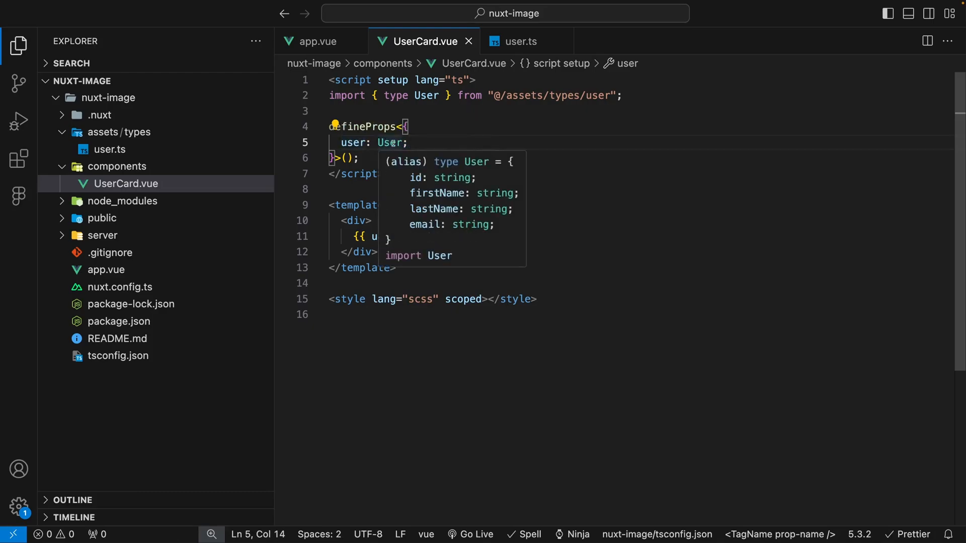
pyautogui.moveTo(409, 142); pyautogui.dragTo(341, 143)
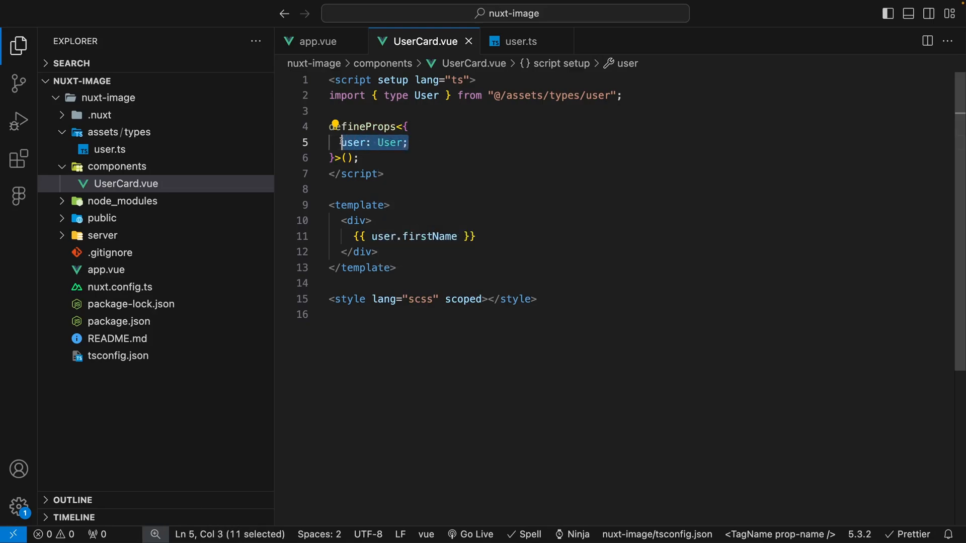
pyautogui.click(412, 143)
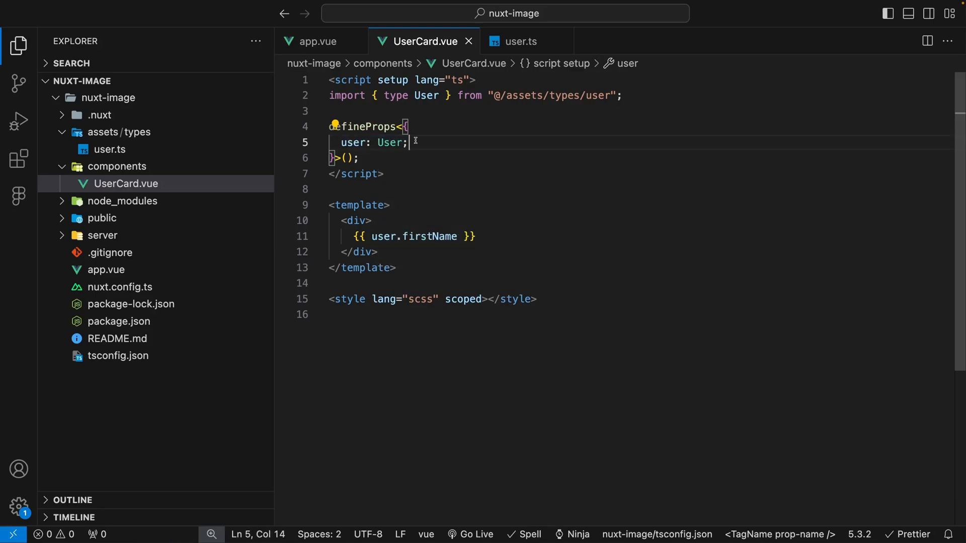
pyautogui.moveTo(410, 142); pyautogui.dragTo(342, 142)
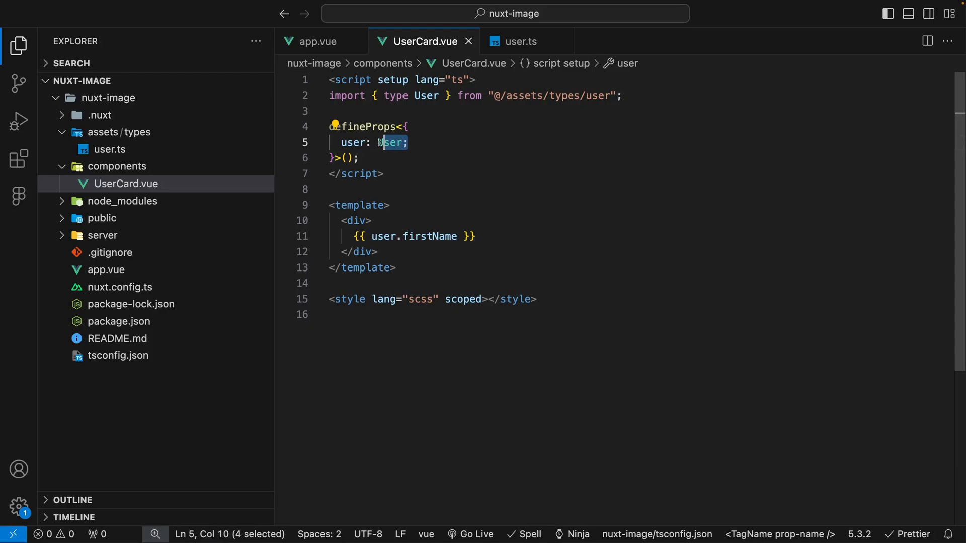
pyautogui.click(412, 143)
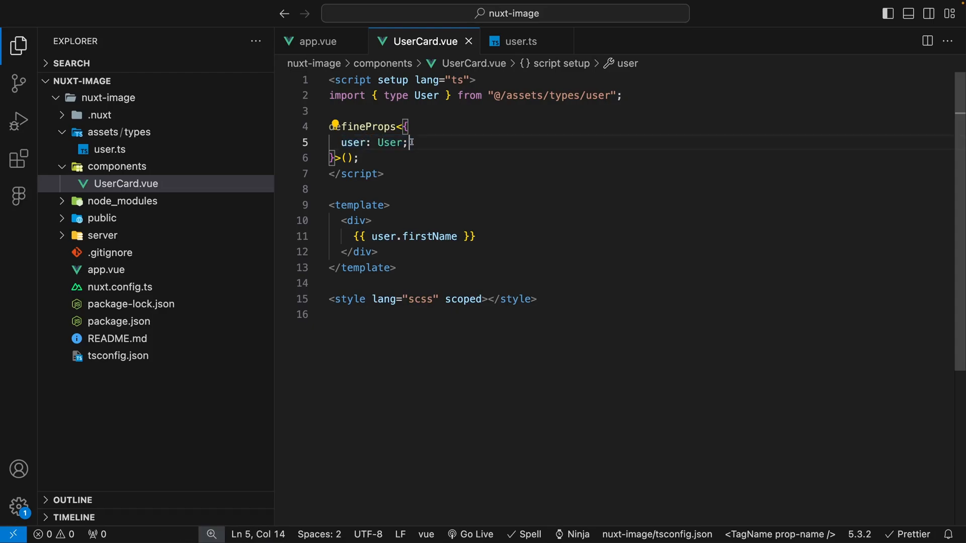
pyautogui.moveTo(360, 158); pyautogui.dragTo(330, 126)
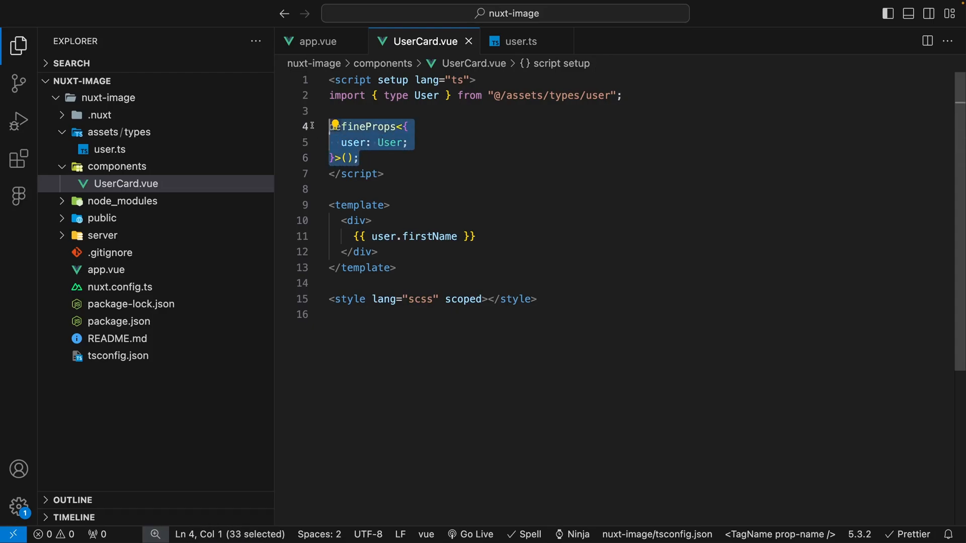
pyautogui.click(412, 143)
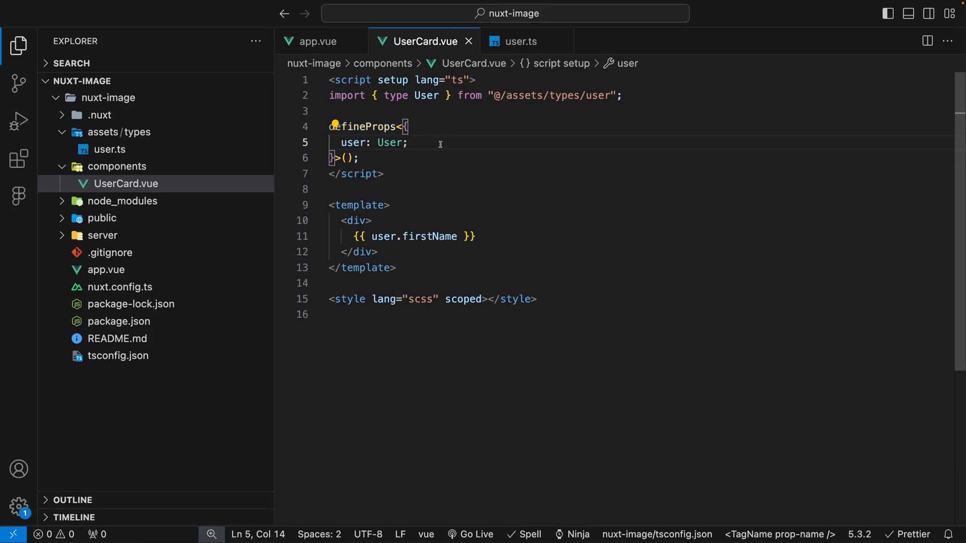
pyautogui.moveTo(391, 142)
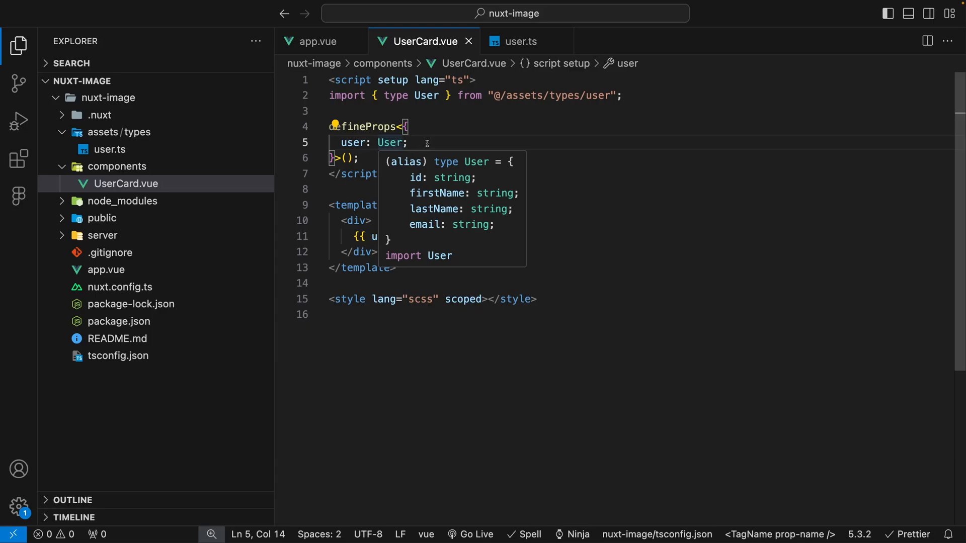
pyautogui.click(373, 157)
pyautogui.moveTo(373, 157); pyautogui.dragTo(329, 126)
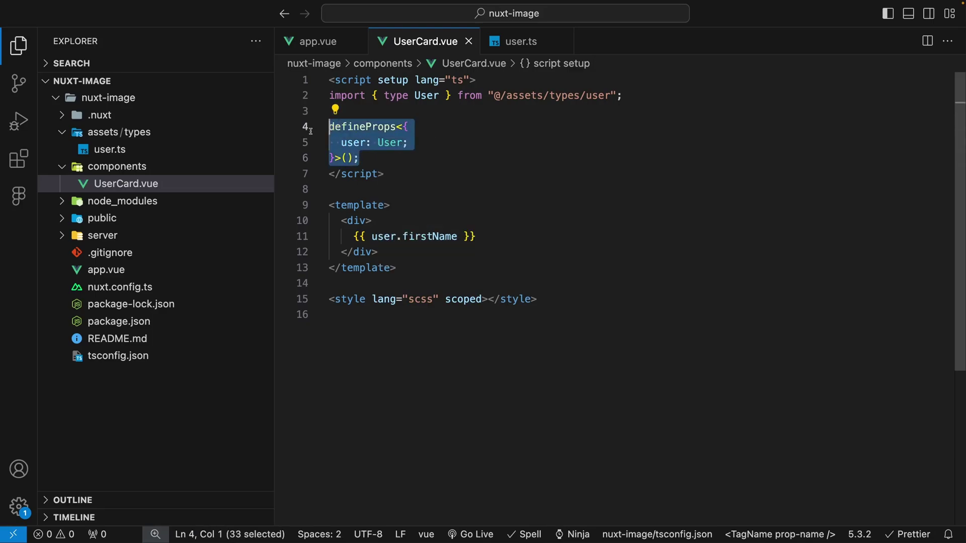
pyautogui.click(437, 143)
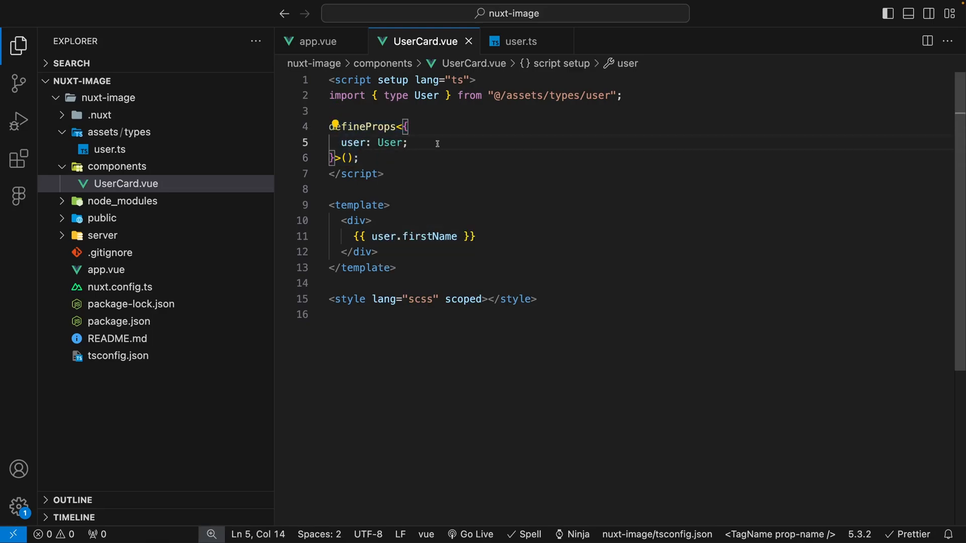
# Add id, firstName, lastName and email props typed as User["…"] below user: User
pyautogui.press('Return')
pyautogui.write('id:')
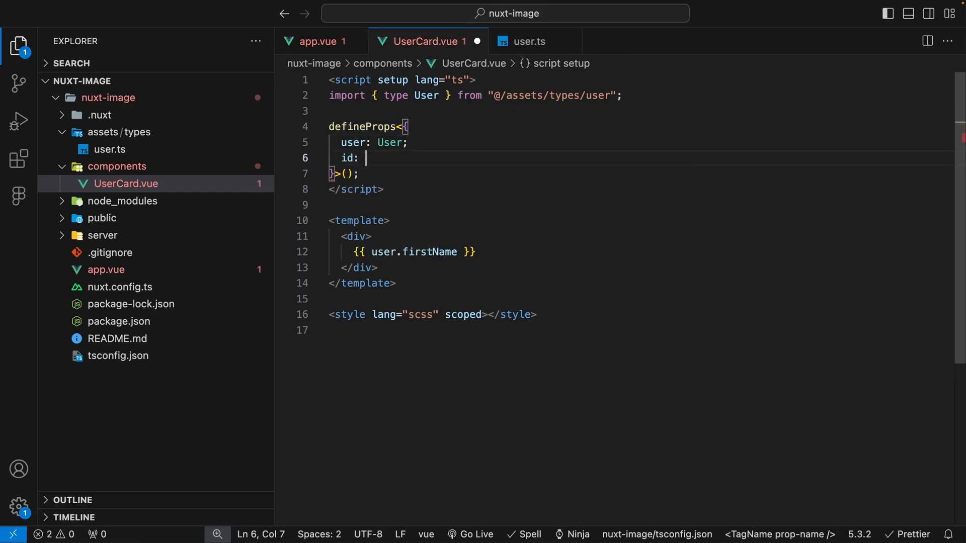
pyautogui.write(' User')
pyautogui.hotkey('ctrl', 's')
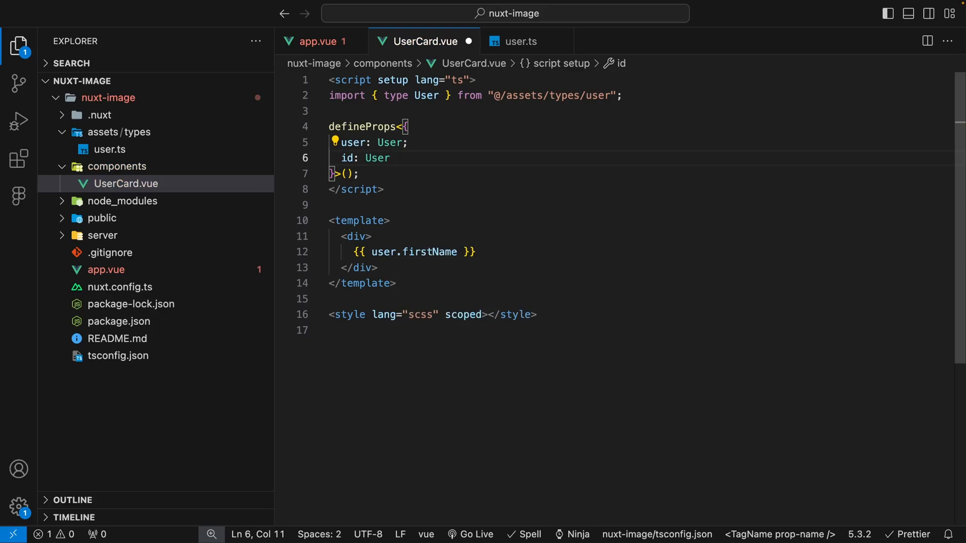
pyautogui.write('[]')
pyautogui.write('"id')
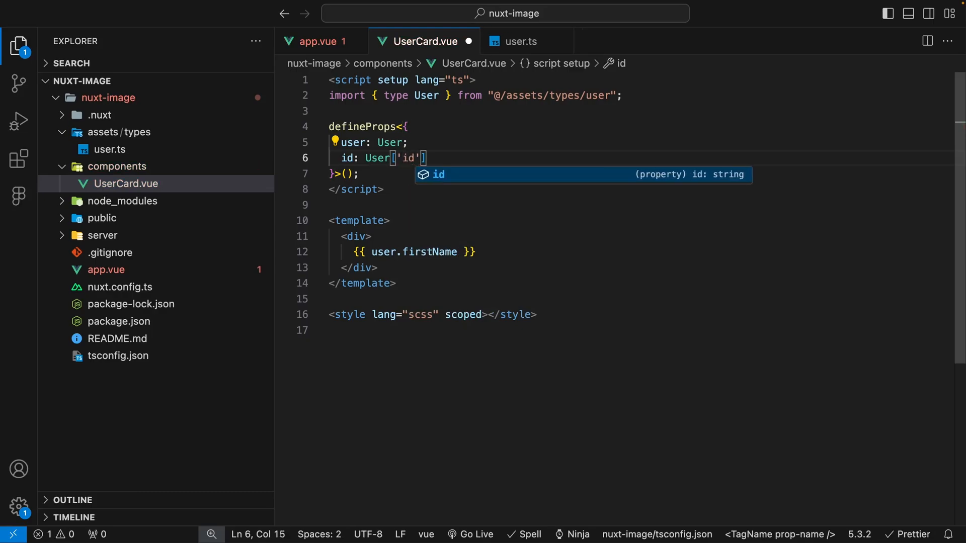
pyautogui.press('Escape')
pyautogui.hotkey('ctrl', 's')
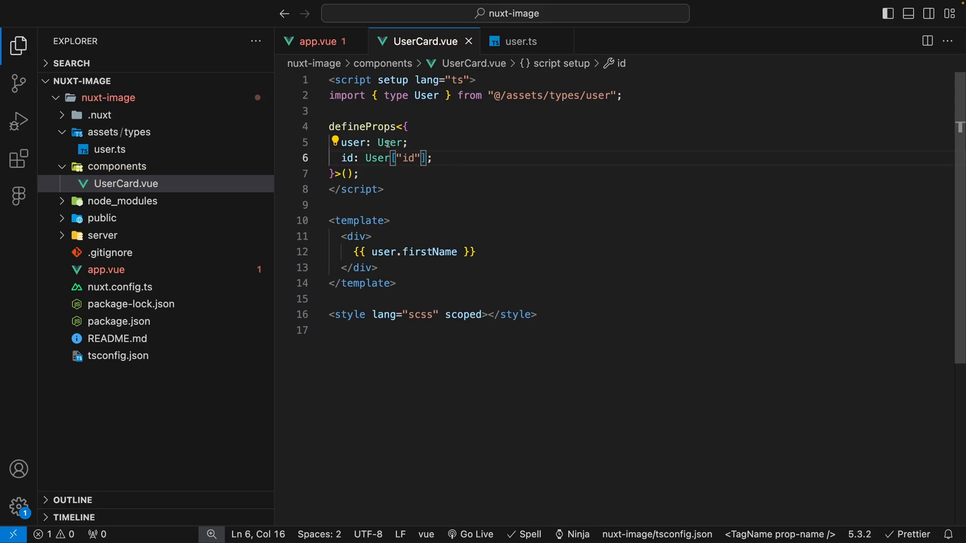
pyautogui.click(457, 157)
pyautogui.moveTo(470, 204); pyautogui.dragTo(329, 164)
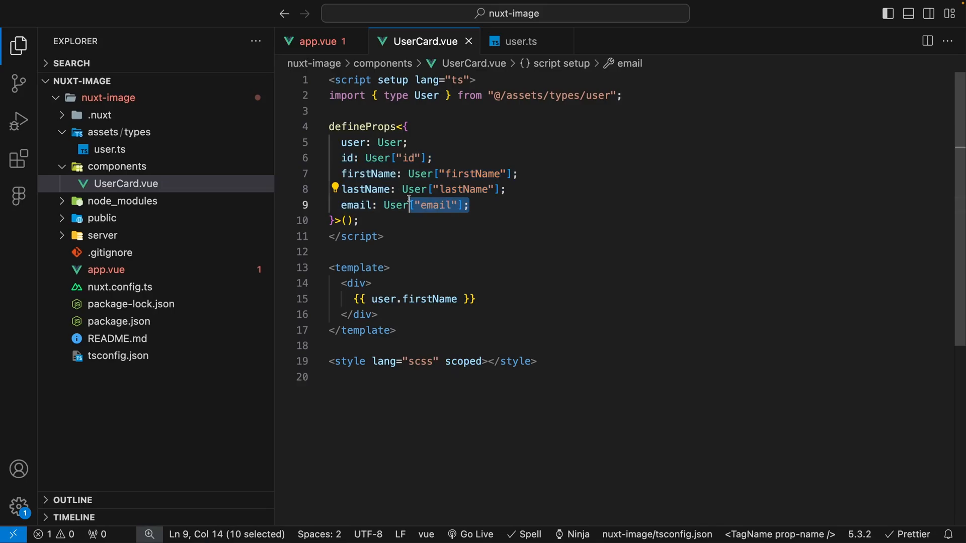
pyautogui.click(441, 157)
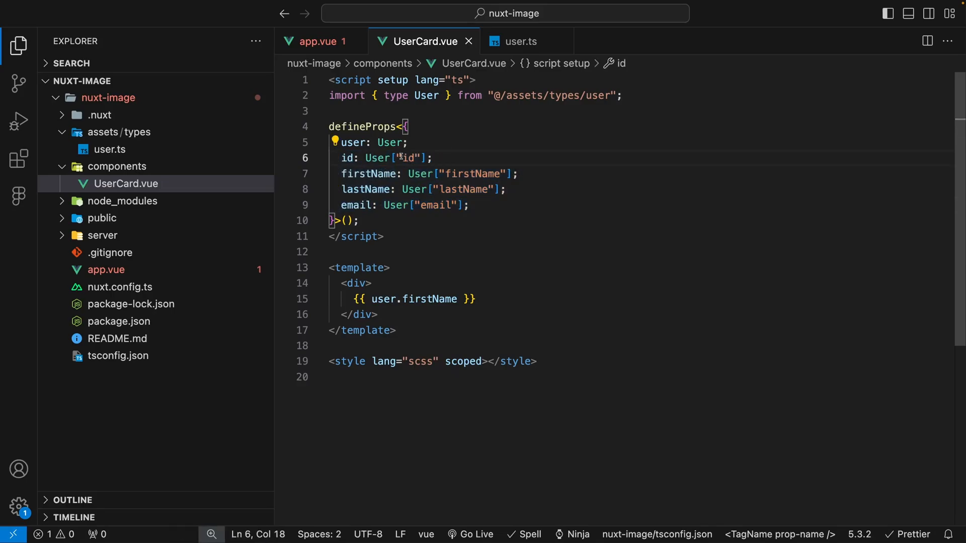
pyautogui.moveTo(390, 143)
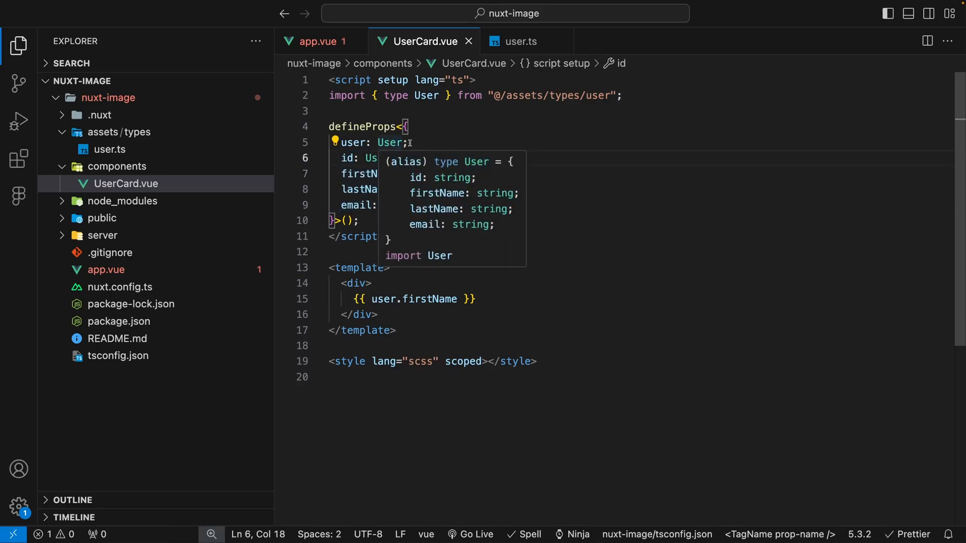
# Delete the user: User; prop declaration from defineProps
pyautogui.click(410, 142)
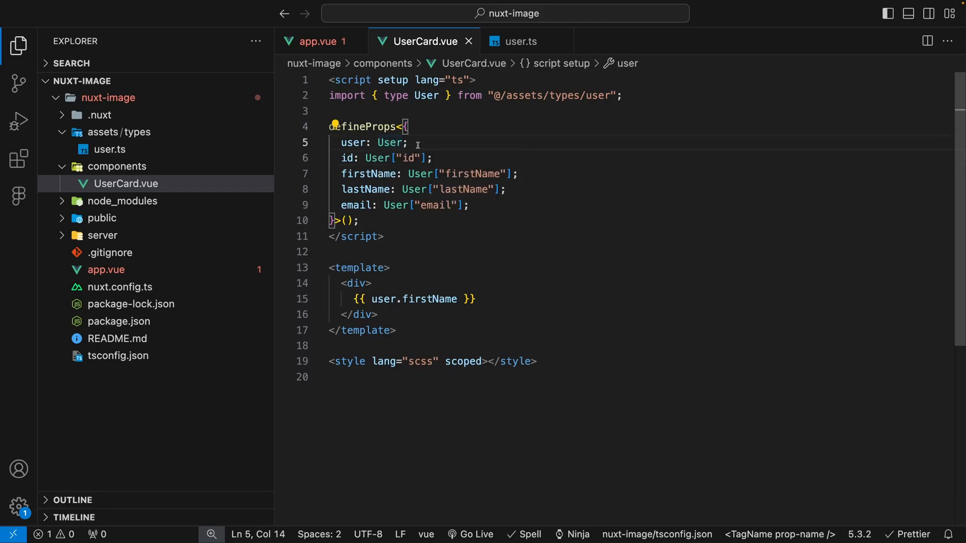
pyautogui.moveTo(411, 142); pyautogui.dragTo(412, 126)
pyautogui.press('BackSpace')
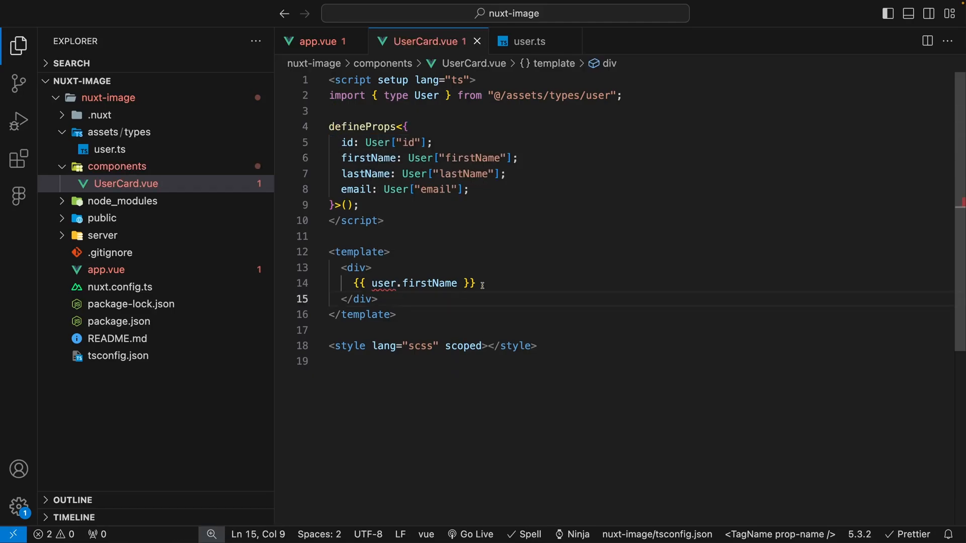
# Remove the {{ user.firstName }} expression from the template, save, and switch to app.vue
pyautogui.click(483, 303)
pyautogui.moveTo(476, 286); pyautogui.dragTo(354, 284)
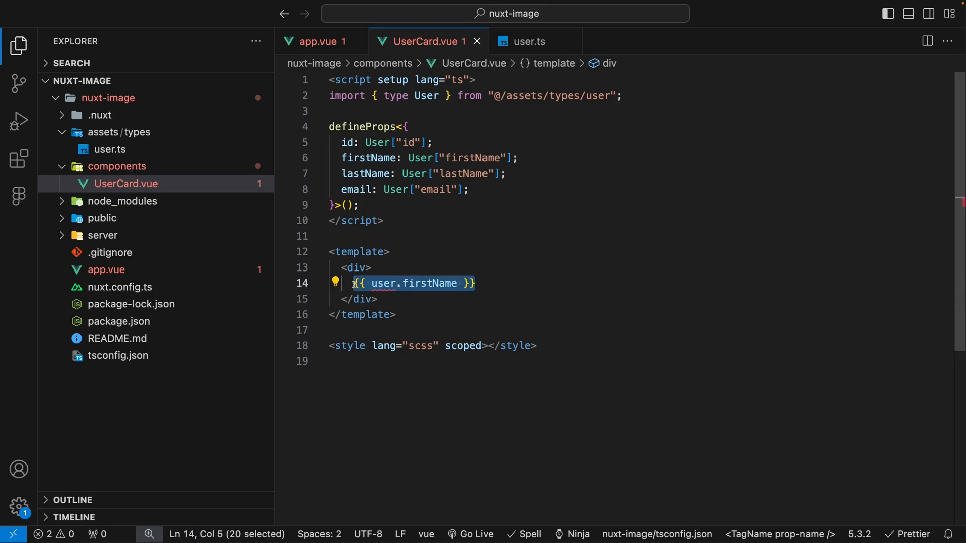
pyautogui.press('BackSpace')
pyautogui.hotkey('ctrl', 's')
pyautogui.hotkey('ctrl', 'pageup')
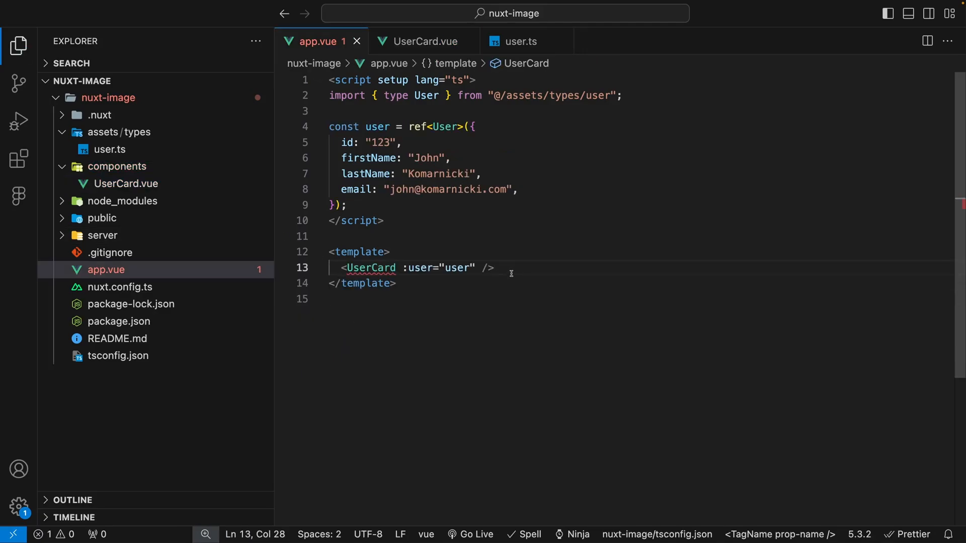
# Delete the :user="user" binding from the UserCard tag in app.vue
pyautogui.hotkey('shift', 'Home')
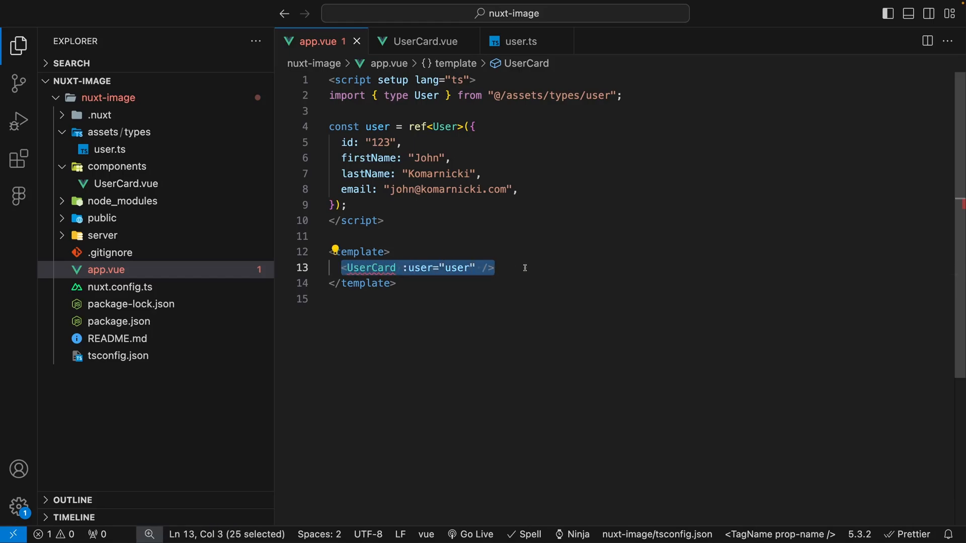
pyautogui.click(525, 269)
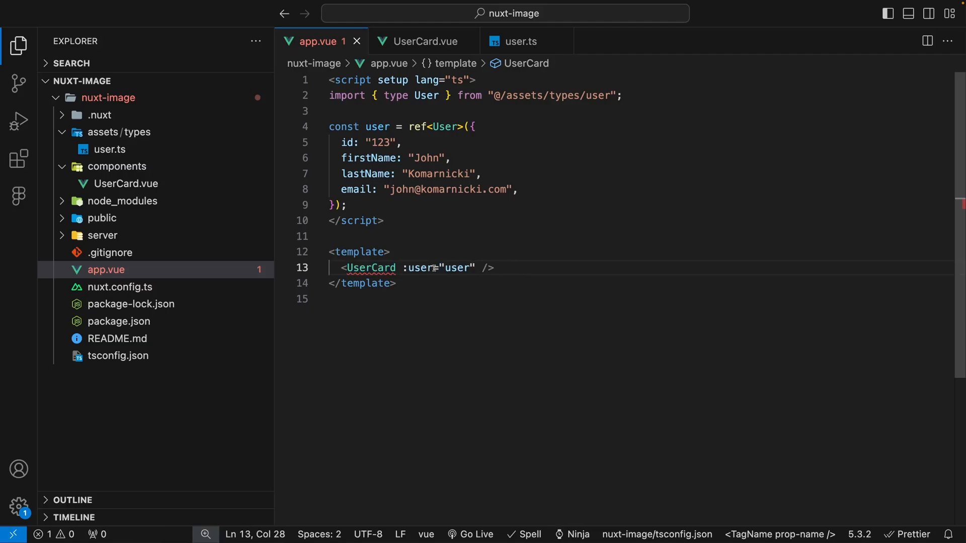
pyautogui.click(475, 268)
pyautogui.moveTo(476, 268); pyautogui.dragTo(405, 268)
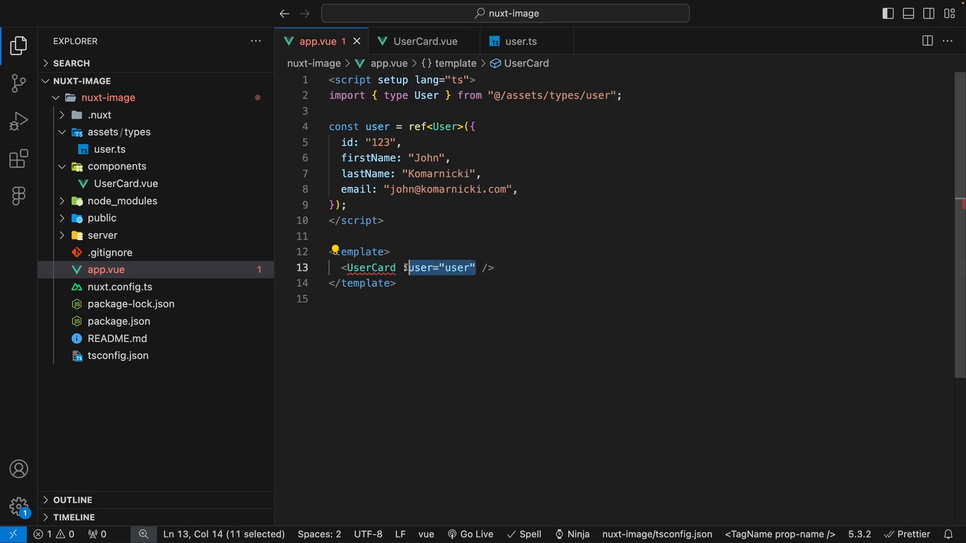
pyautogui.press('BackSpace')
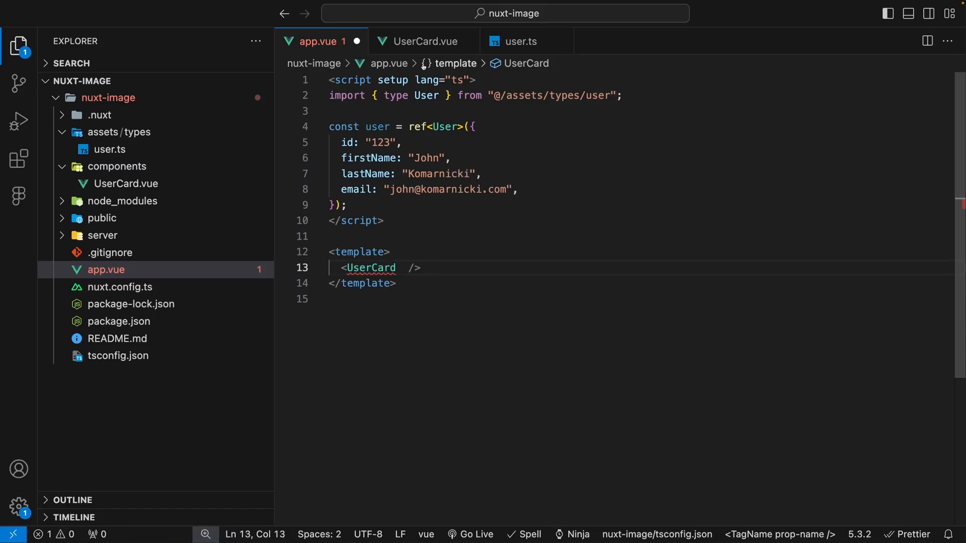
# Check the firstName, lastName and email props in UserCard.vue, then return to app.vue
pyautogui.click(425, 40)
pyautogui.moveTo(473, 182)
pyautogui.mouseDown()
pyautogui.moveTo(340, 149)
pyautogui.moveTo(341, 134)
pyautogui.mouseUp()
pyautogui.click(408, 119)
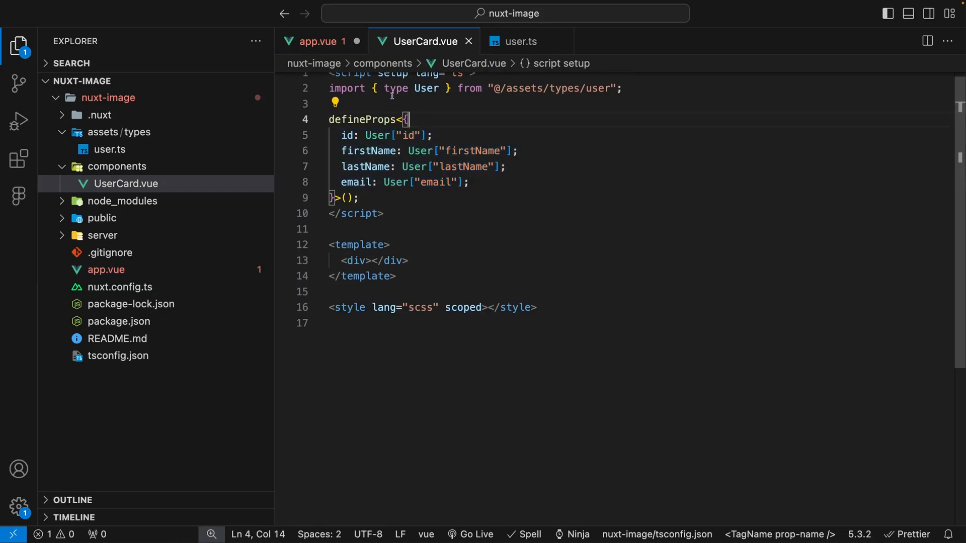
pyautogui.click(319, 41)
pyautogui.moveTo(372, 269)
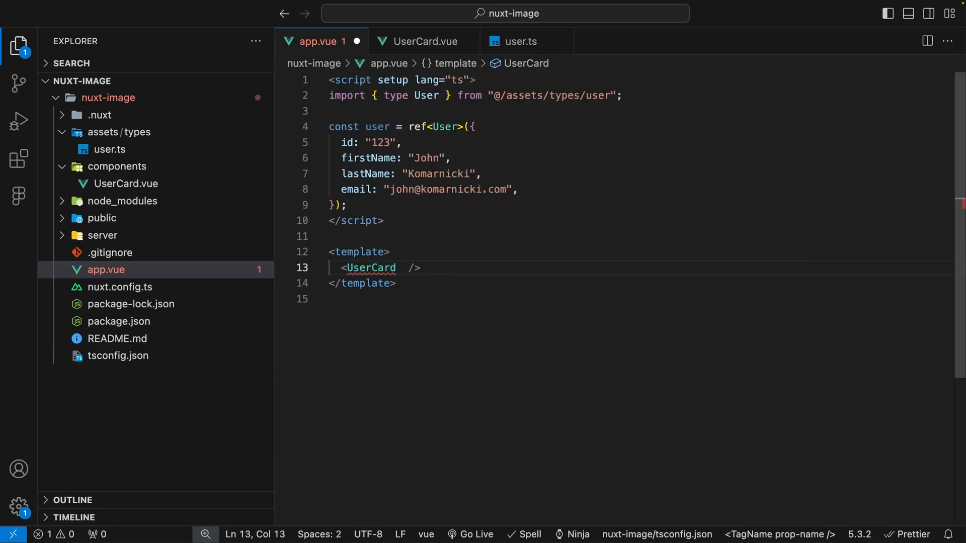
pyautogui.write(':id')
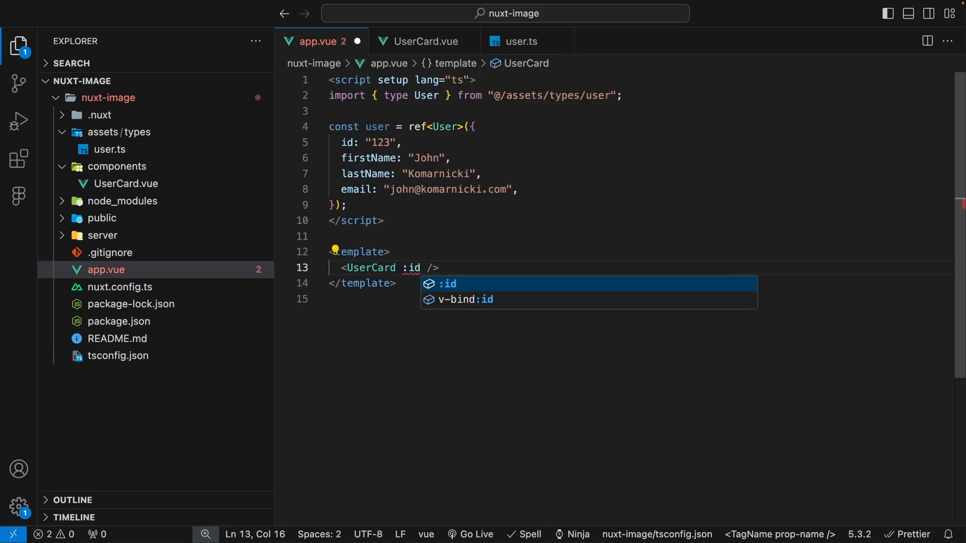
pyautogui.write('="')
pyautogui.write('user')
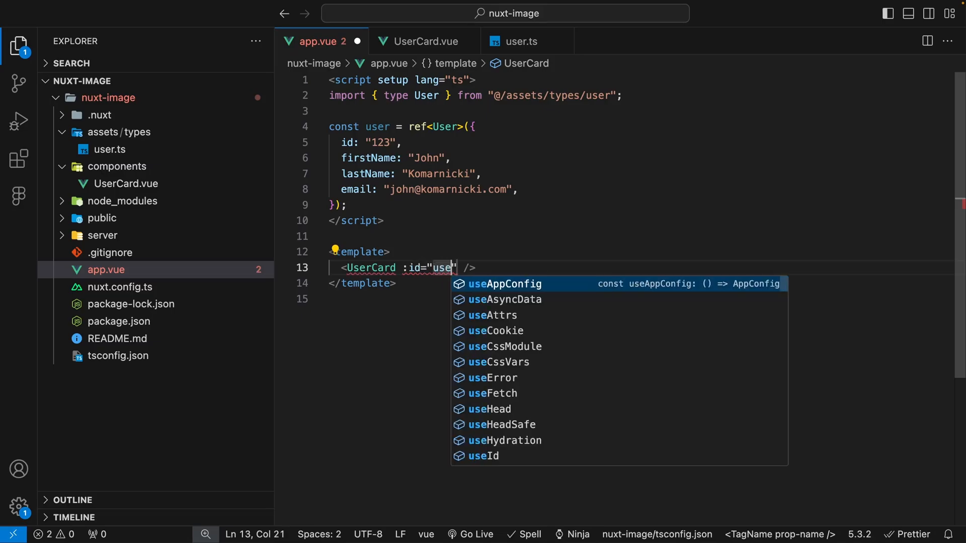
pyautogui.write('.id')
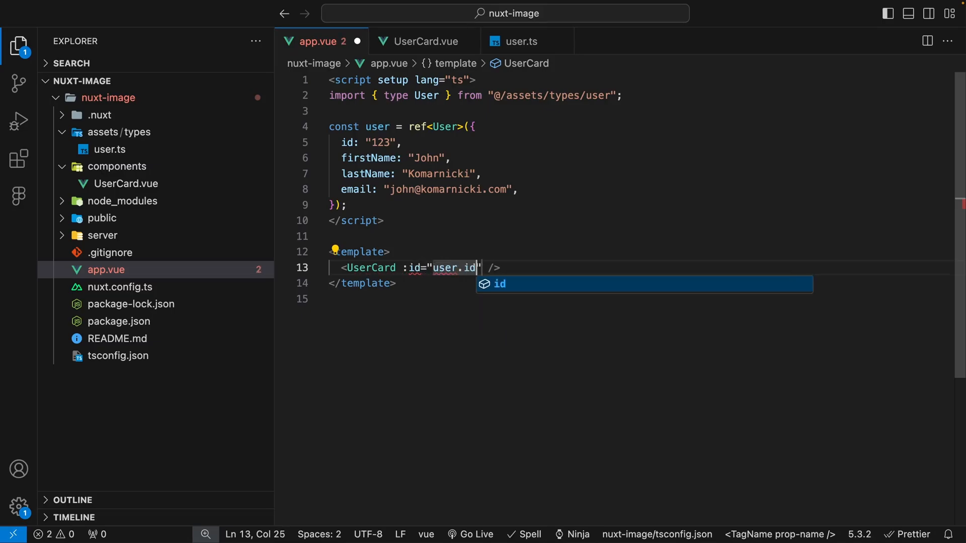
# Pick out the firstName, lastName and email fields of the user object
pyautogui.doubleClick(382, 158)
pyautogui.doubleClick(366, 173)
pyautogui.doubleClick(355, 189)
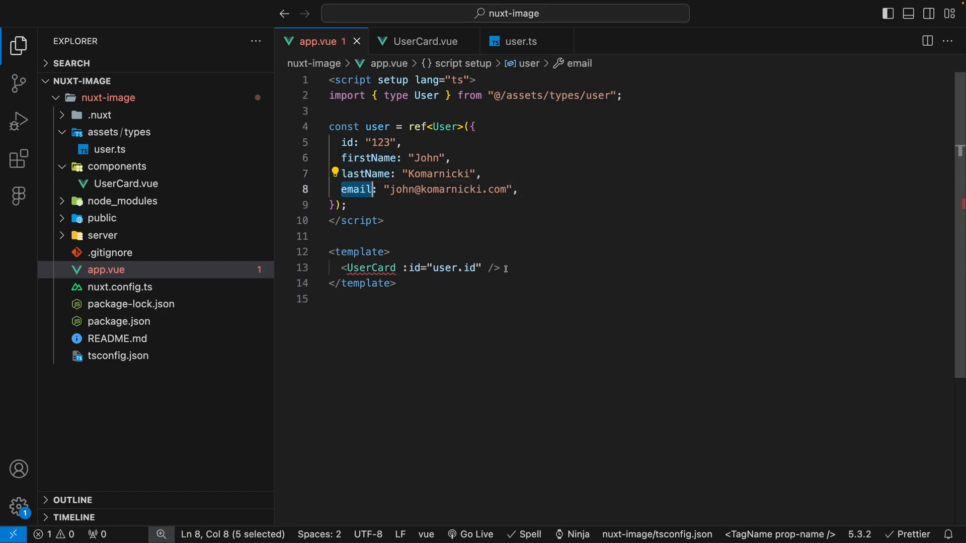
# Replace UserCard with a multi-line tag binding :id, :firstName, :lastName and :email to user fields
pyautogui.moveTo(500, 268); pyautogui.dragTo(342, 268)
pyautogui.write('<UserCard     :id="user.id"     :firstName="user.firstName"     :lastName="user.lastName"     :email="user.email"   />')
pyautogui.moveTo(470, 331); pyautogui.dragTo(335, 284)
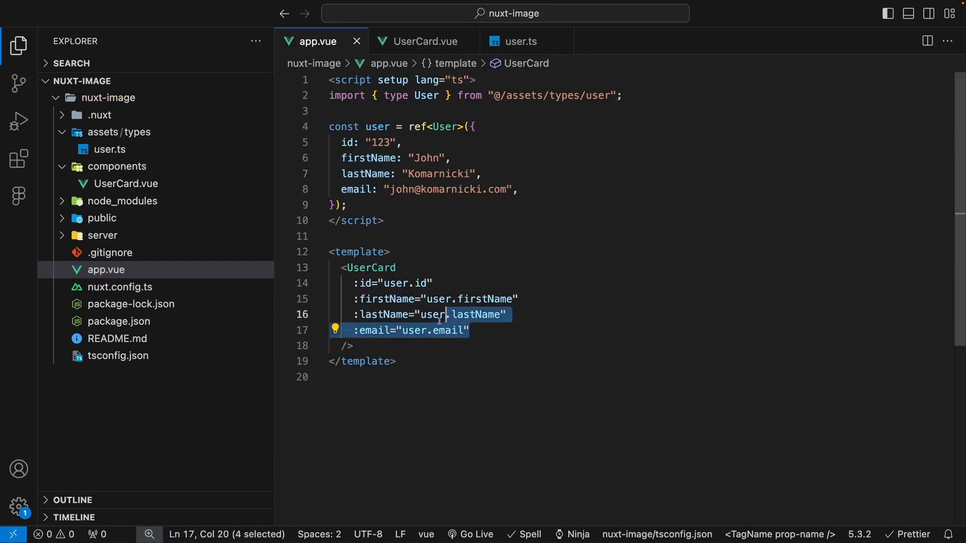
pyautogui.click(477, 330)
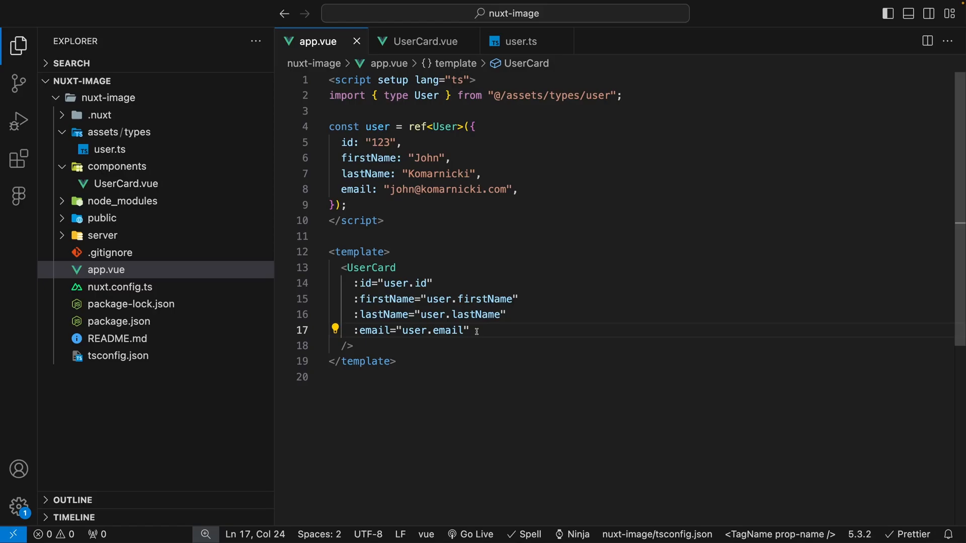
pyautogui.moveTo(469, 331); pyautogui.dragTo(335, 284)
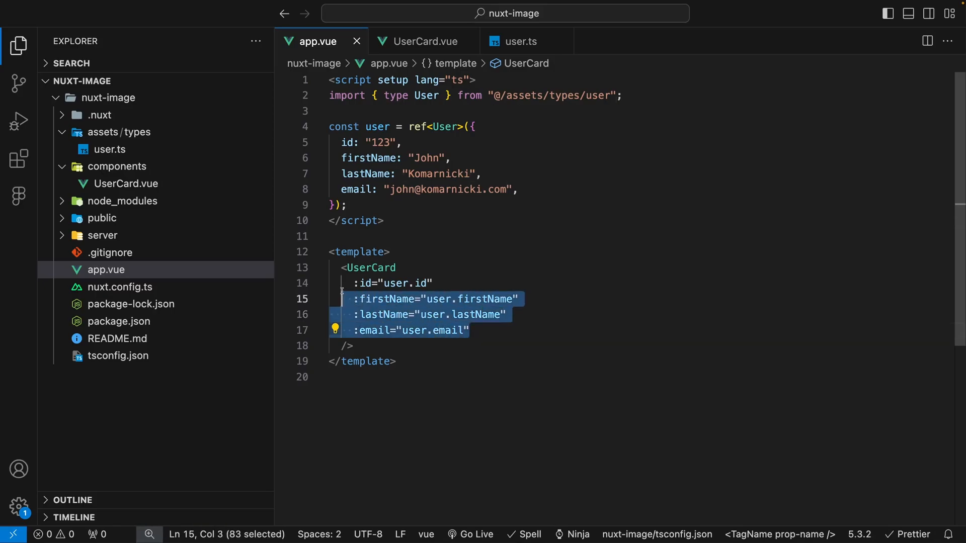
pyautogui.click(433, 284)
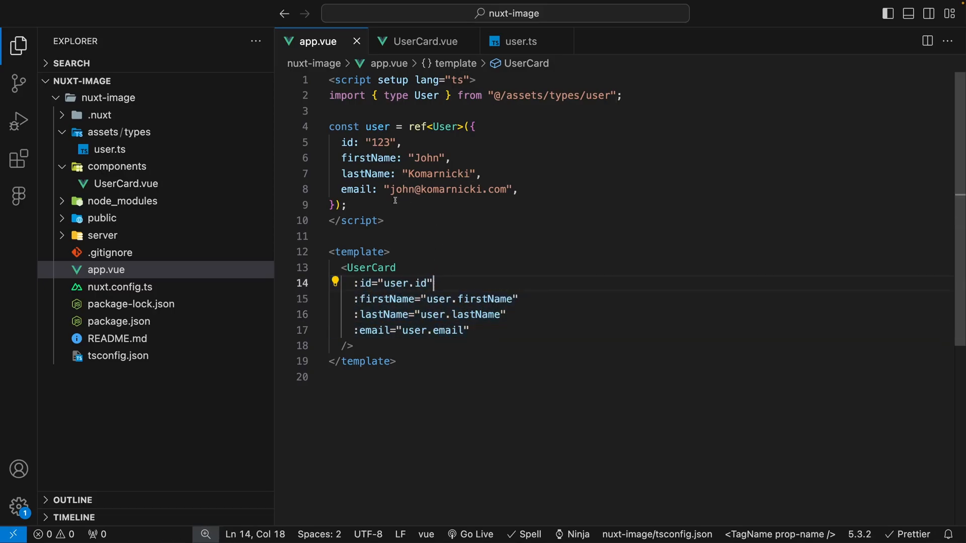
pyautogui.click(407, 267)
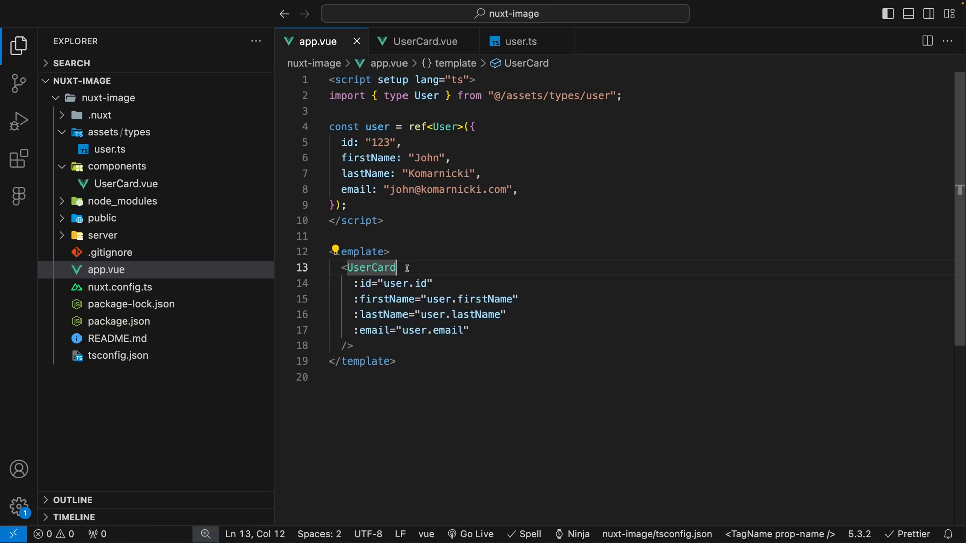
# Insert a v-bind="user" line right after <UserCard in app.vue and save
pyautogui.hotkey('shift', 'Left')
pyautogui.hotkey('shift', 'Left')
pyautogui.hotkey('shift', 'Left')
pyautogui.hotkey('shift', 'Left')
pyautogui.press('Right')
pyautogui.press('Return')
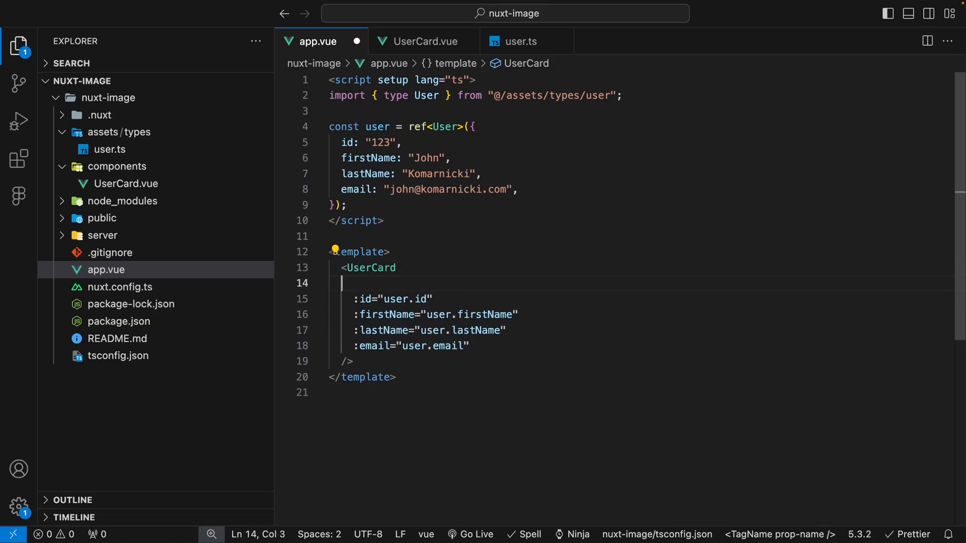
pyautogui.write('v-bins')
pyautogui.press('BackSpace')
pyautogui.write('d')
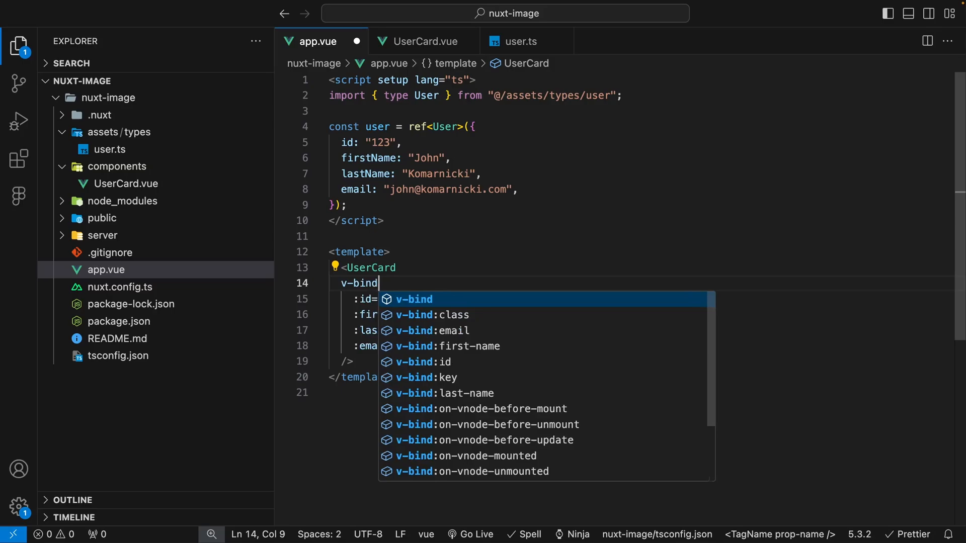
pyautogui.write('="user')
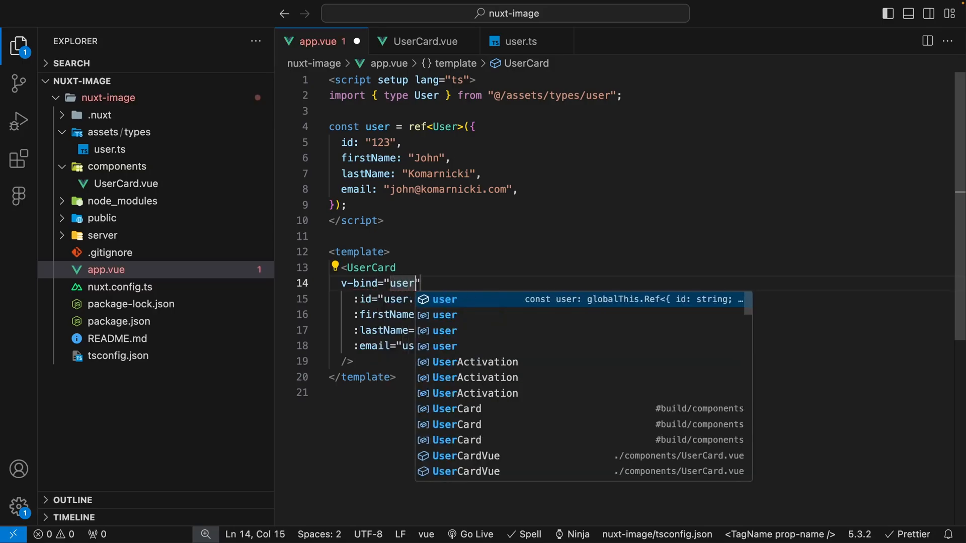
pyautogui.press('Escape')
pyautogui.hotkey('ctrl', 's')
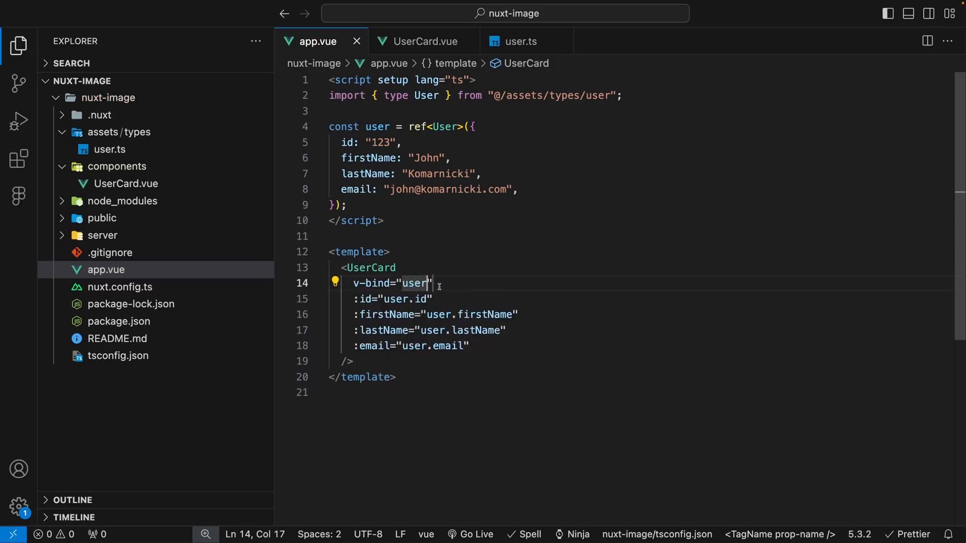
# Compare v-bind="user" with the individual prop bindings, then open UserCard.vue
pyautogui.moveTo(474, 347)
pyautogui.mouseDown()
pyautogui.moveTo(357, 318)
pyautogui.moveTo(329, 300)
pyautogui.mouseUp()
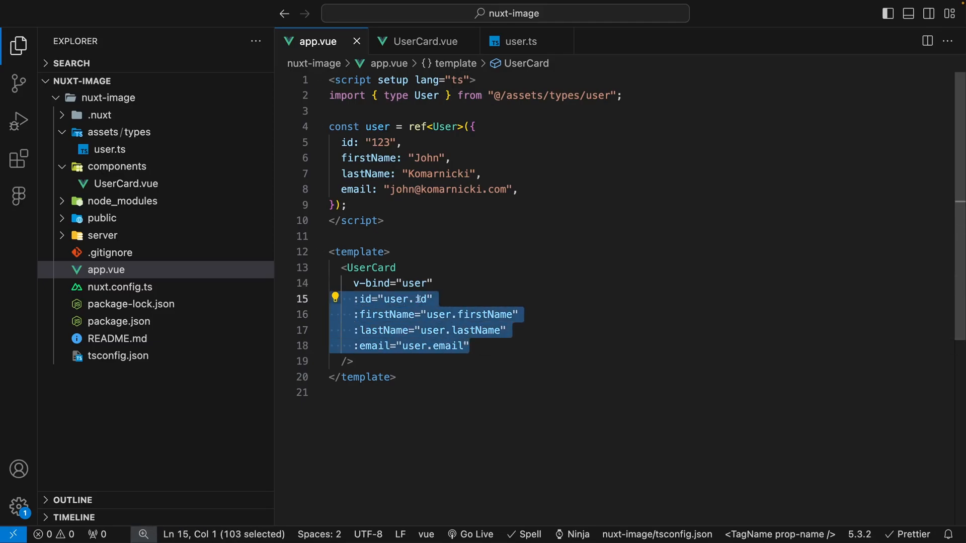
pyautogui.click(436, 299)
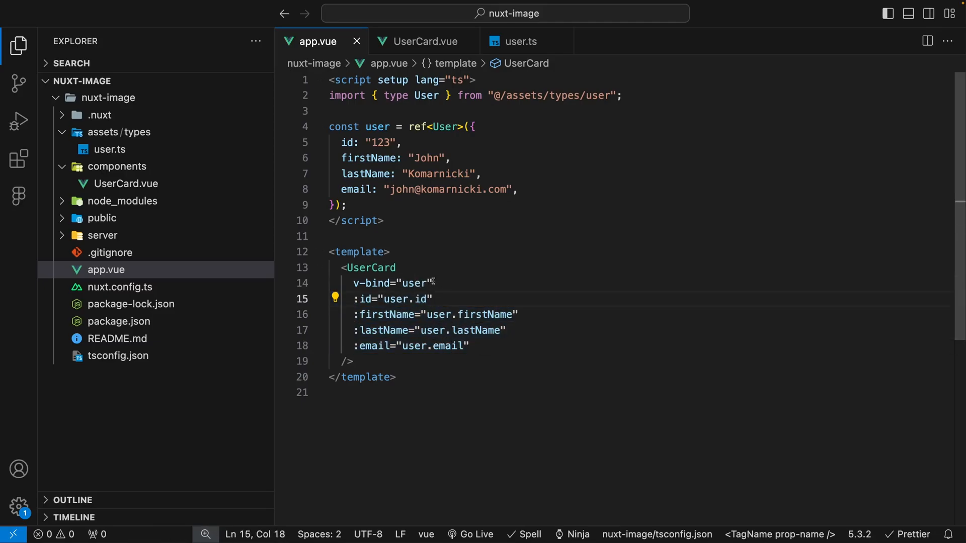
pyautogui.moveTo(433, 283); pyautogui.dragTo(352, 283)
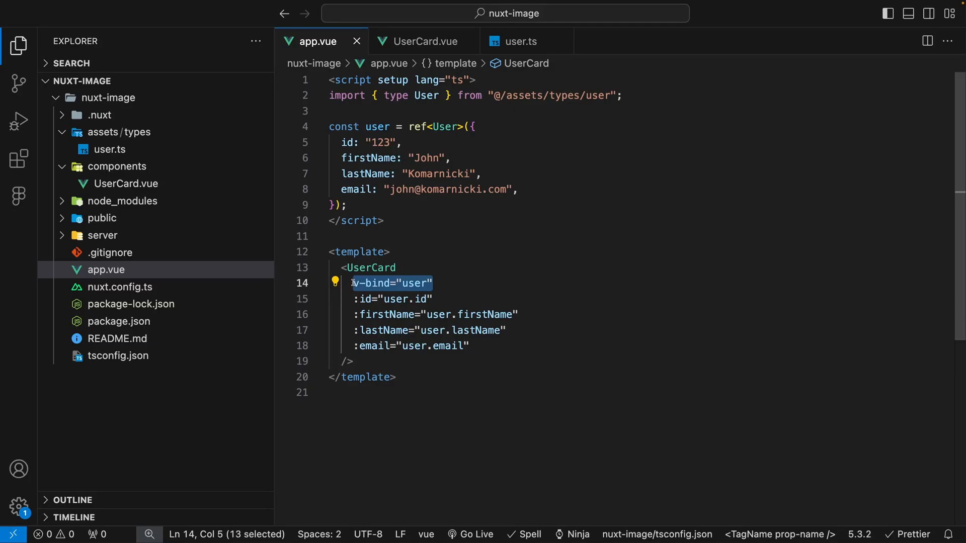
pyautogui.click(444, 284)
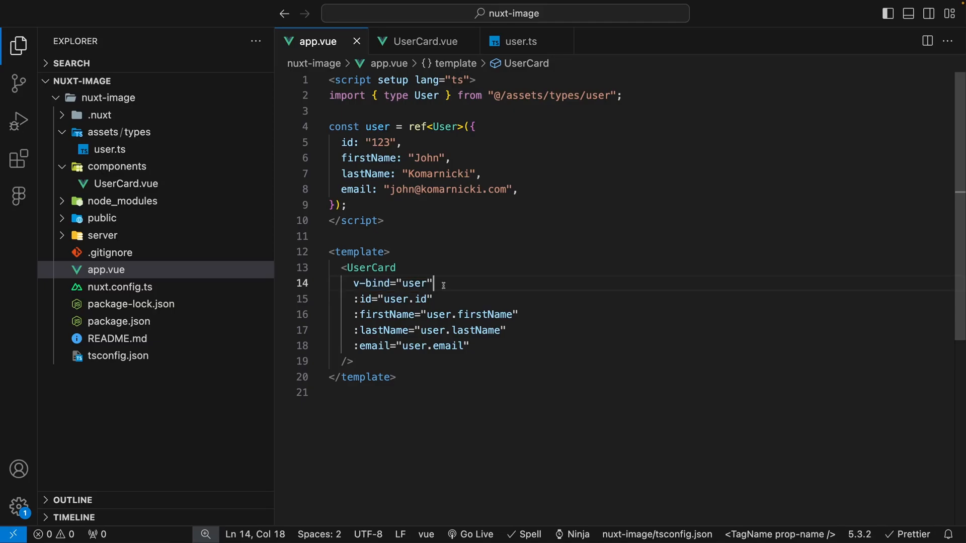
pyautogui.moveTo(434, 283); pyautogui.dragTo(353, 283)
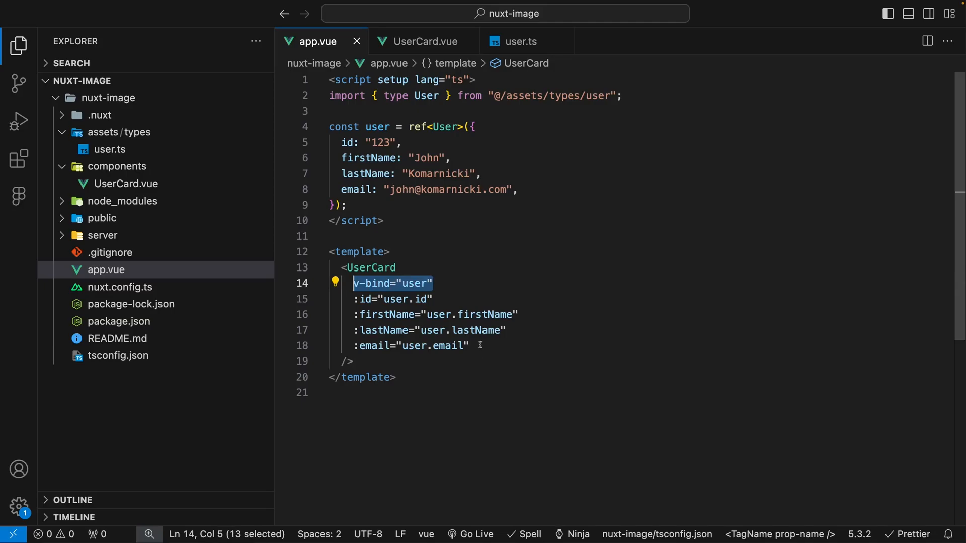
pyautogui.click(422, 41)
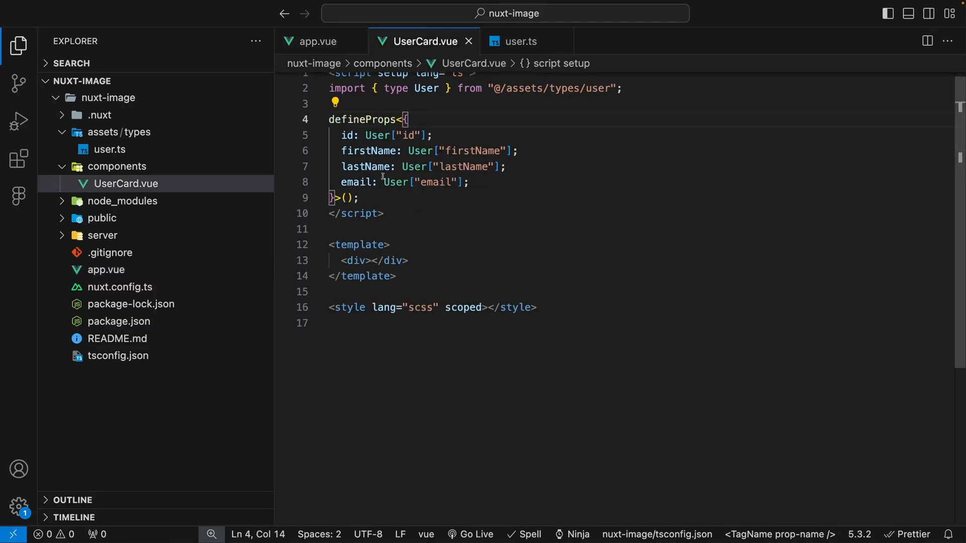
# Delete the :id, :firstName, :lastName and :email bindings so UserCard keeps only v-bind="user", save, and return to UserCard.vue
pyautogui.hotkey('ctrl', 'Tab')
pyautogui.moveTo(470, 346); pyautogui.dragTo(434, 284)
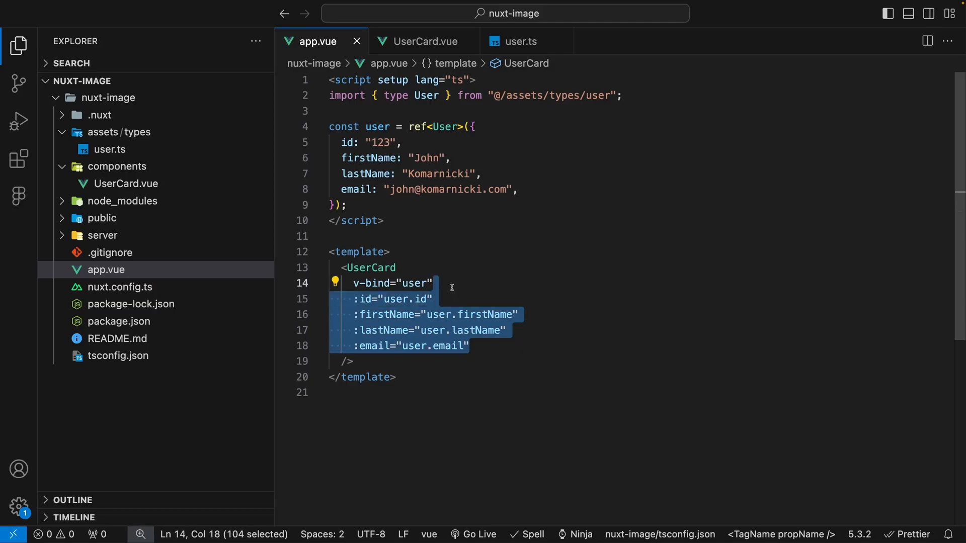
pyautogui.press('BackSpace')
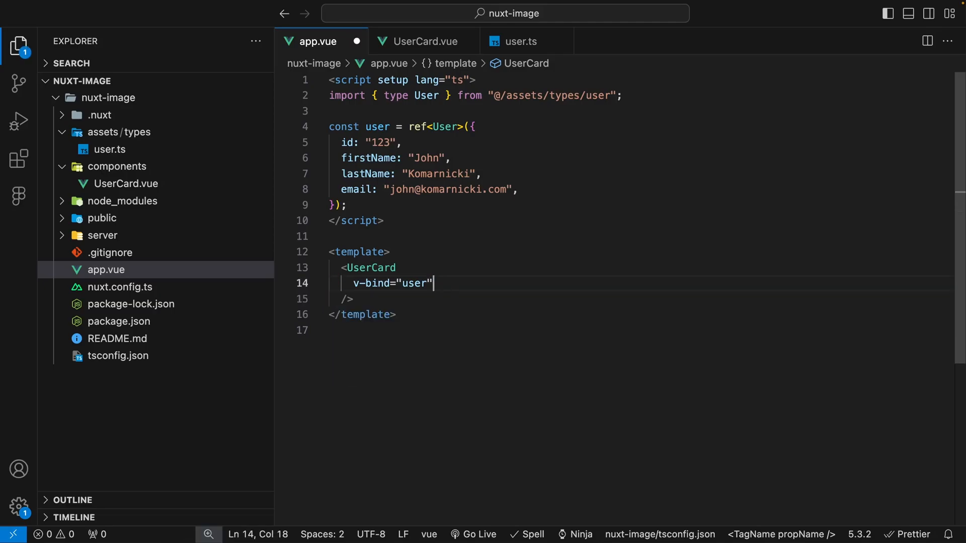
pyautogui.hotkey('ctrl', 's')
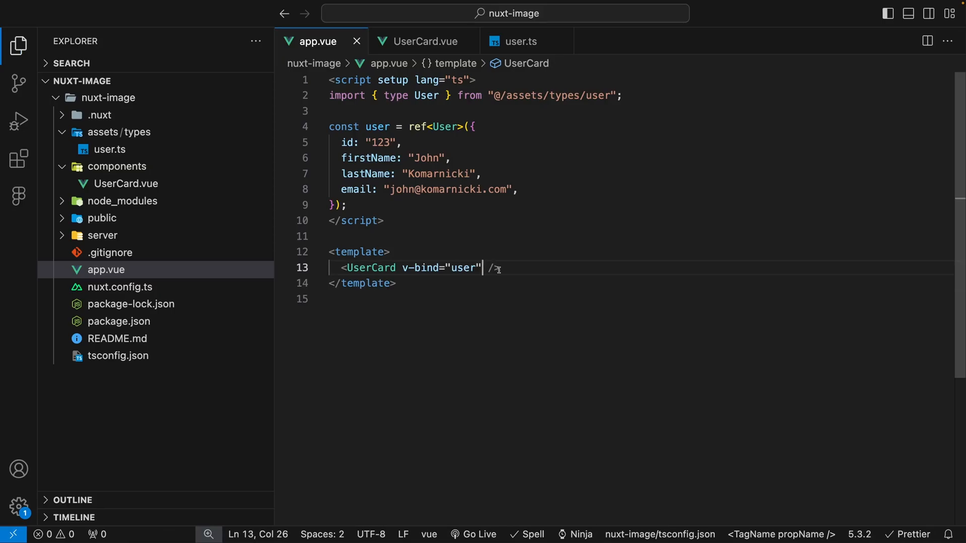
pyautogui.hotkey('ctrl', 'Tab')
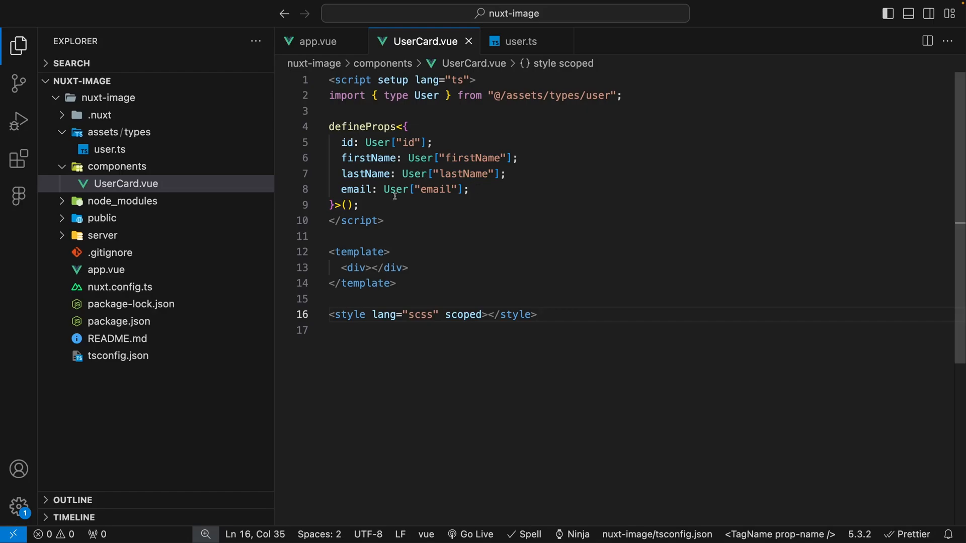
pyautogui.moveTo(361, 206); pyautogui.dragTo(322, 131)
pyautogui.click(424, 126)
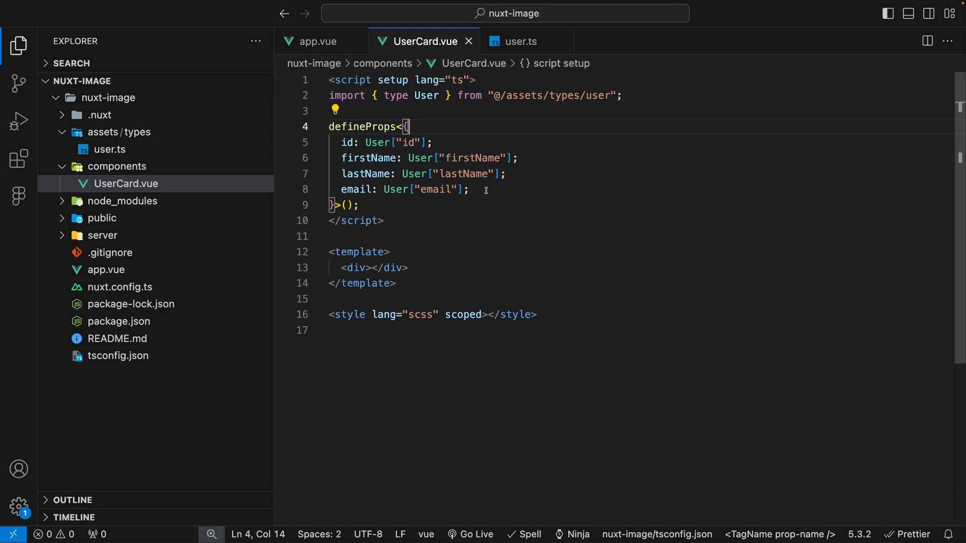
pyautogui.moveTo(475, 189); pyautogui.dragTo(329, 142)
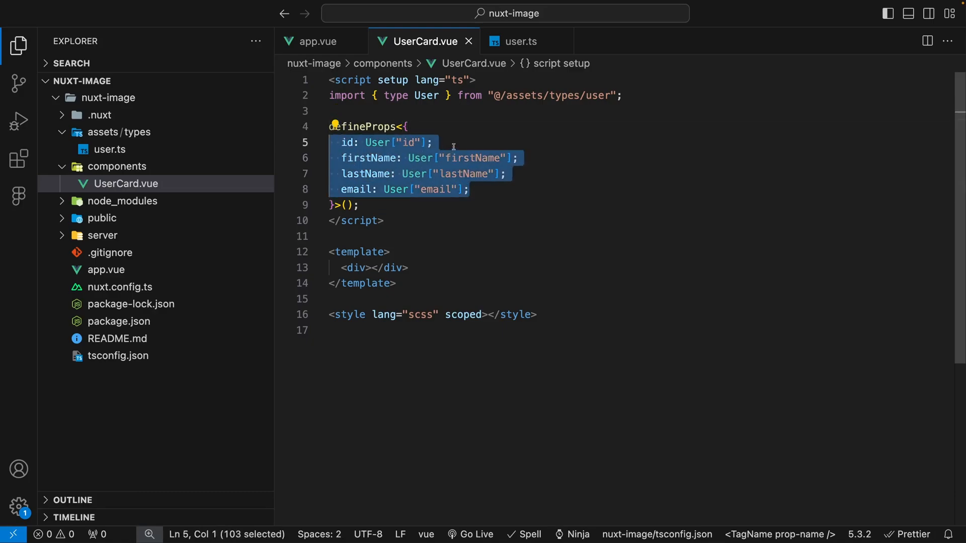
pyautogui.press('Down')
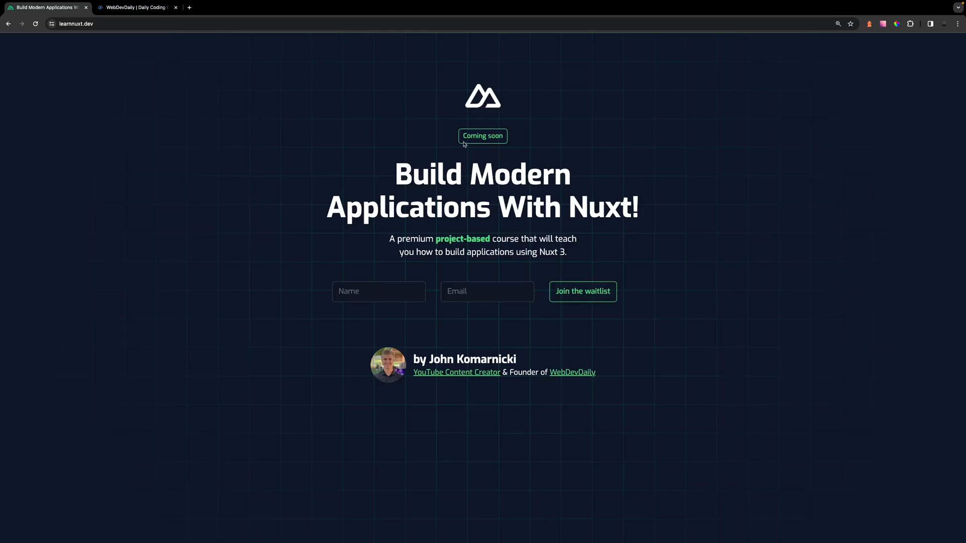
# Reveal the full Learn Nuxt course URL in the address bar, then return focus to the page
pyautogui.click(98, 24)
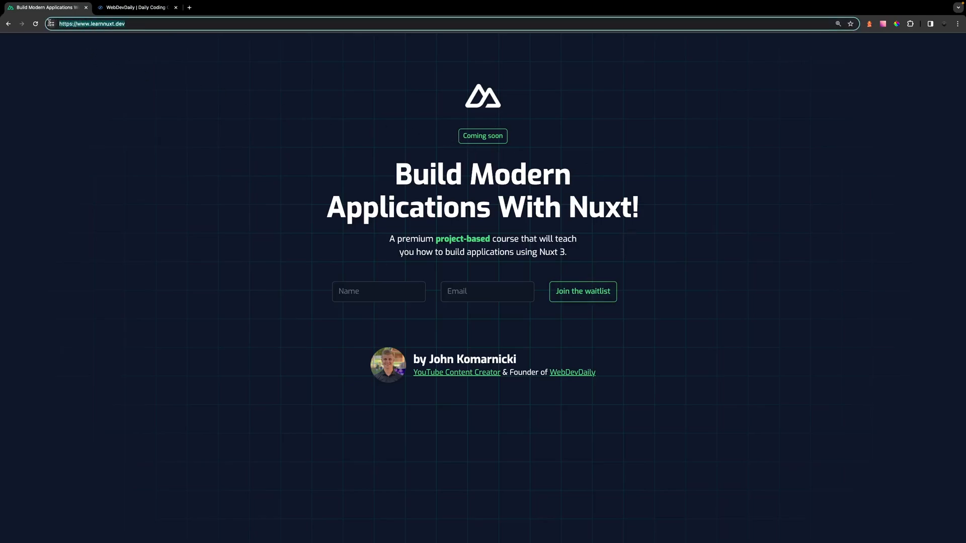
pyautogui.click(373, 155)
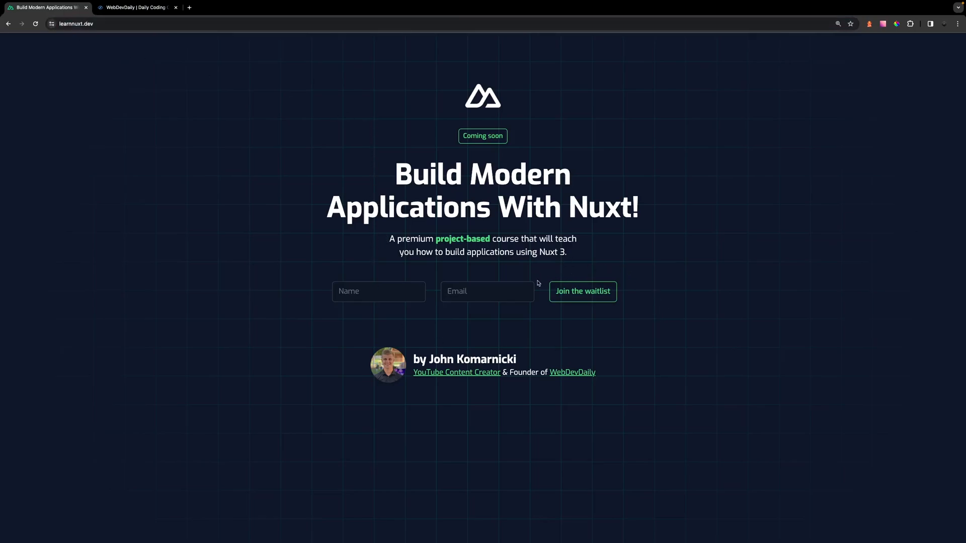
pyautogui.hotkey('ctrl', 'Tab')
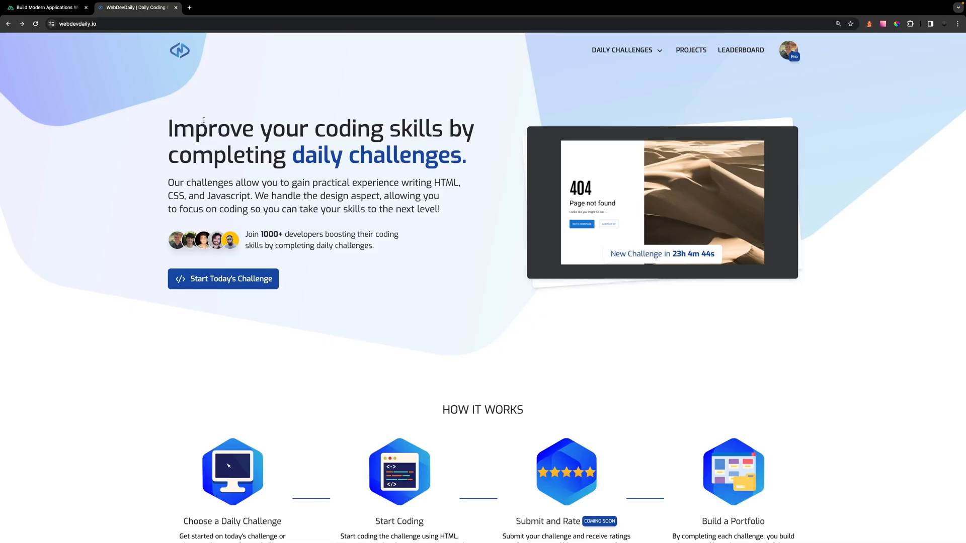
pyautogui.moveTo(168, 124); pyautogui.dragTo(466, 151)
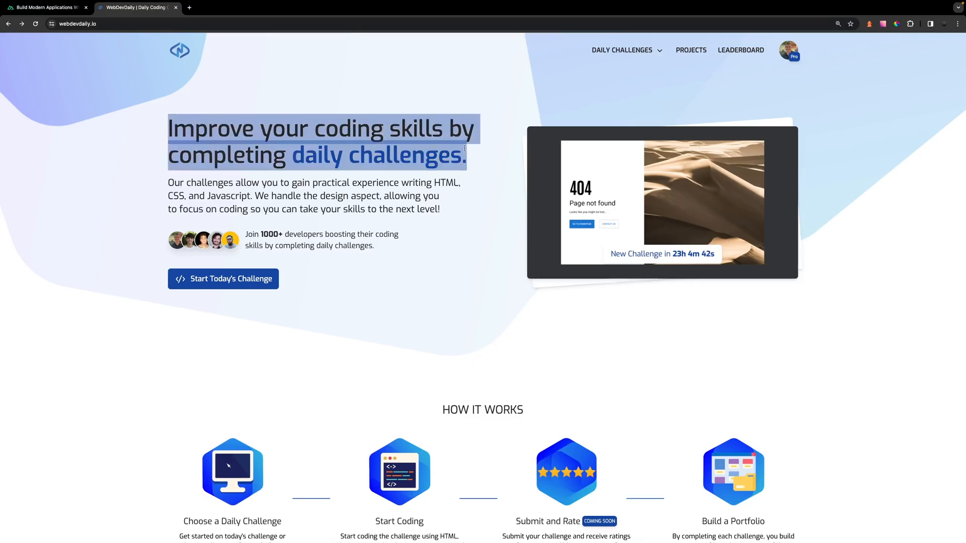
pyautogui.click(480, 156)
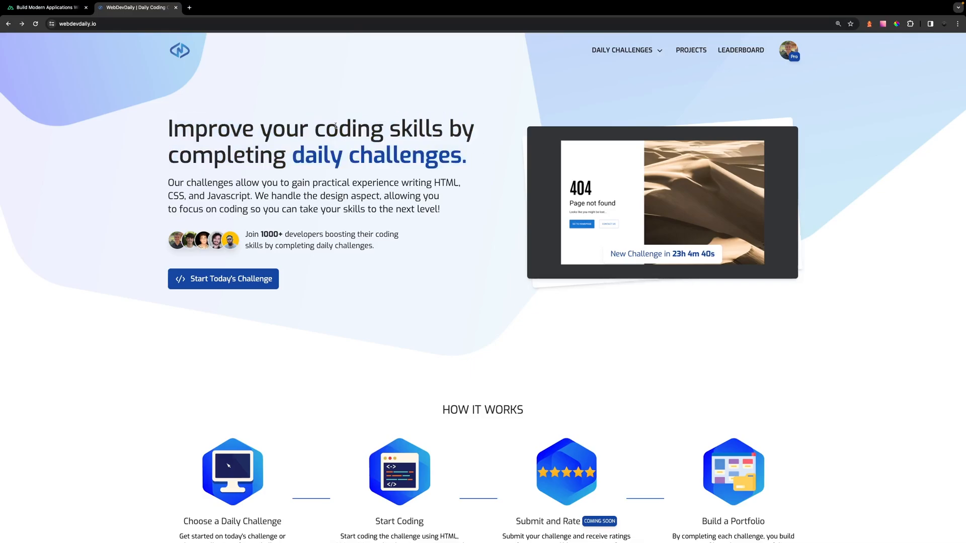